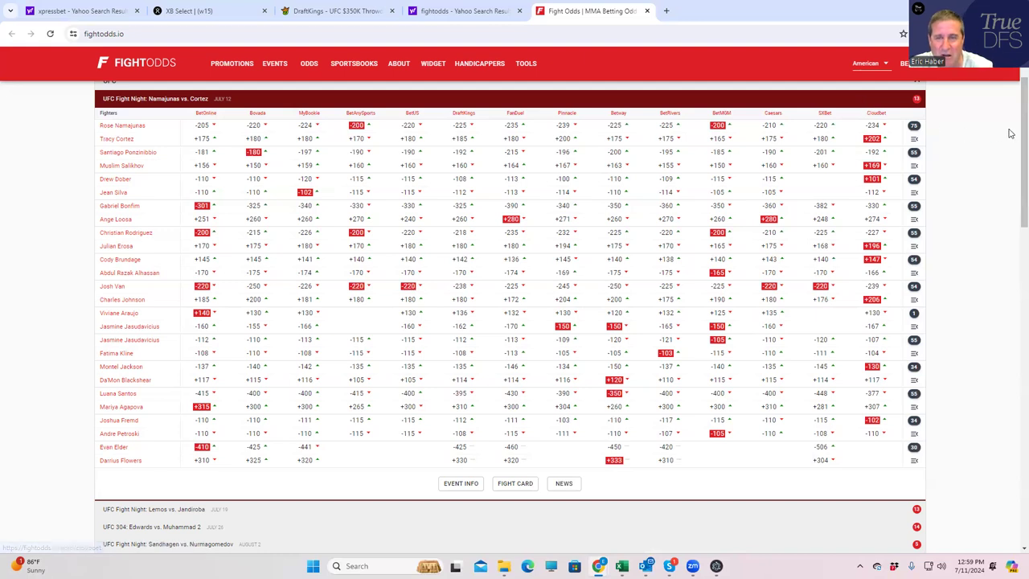
# - Switch to the DraftKings contest, sort the fighters by salary from highest to lowest, and add E. Elder to the lineup
pyautogui.moveTo(519, 64)
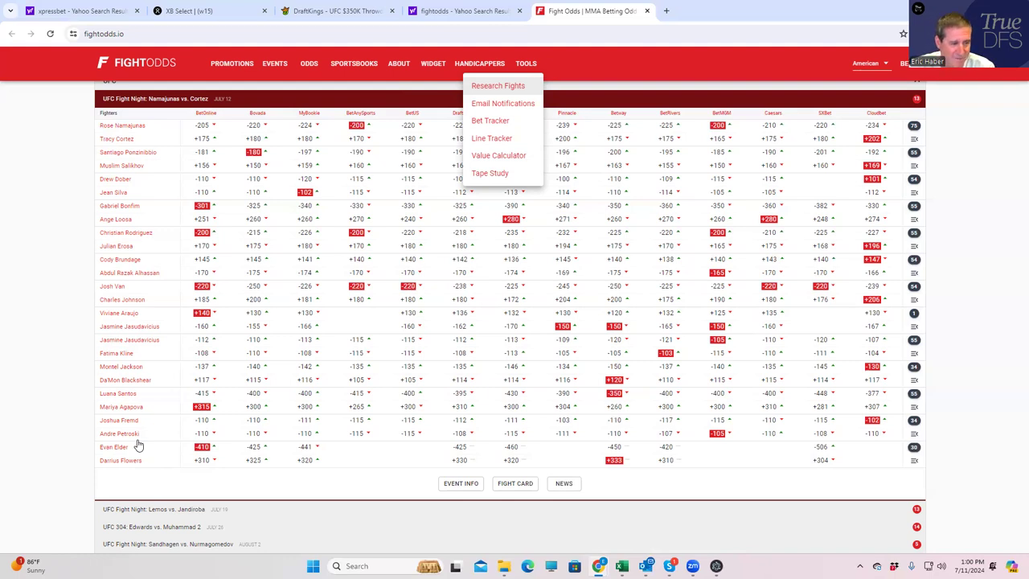
pyautogui.click(338, 11)
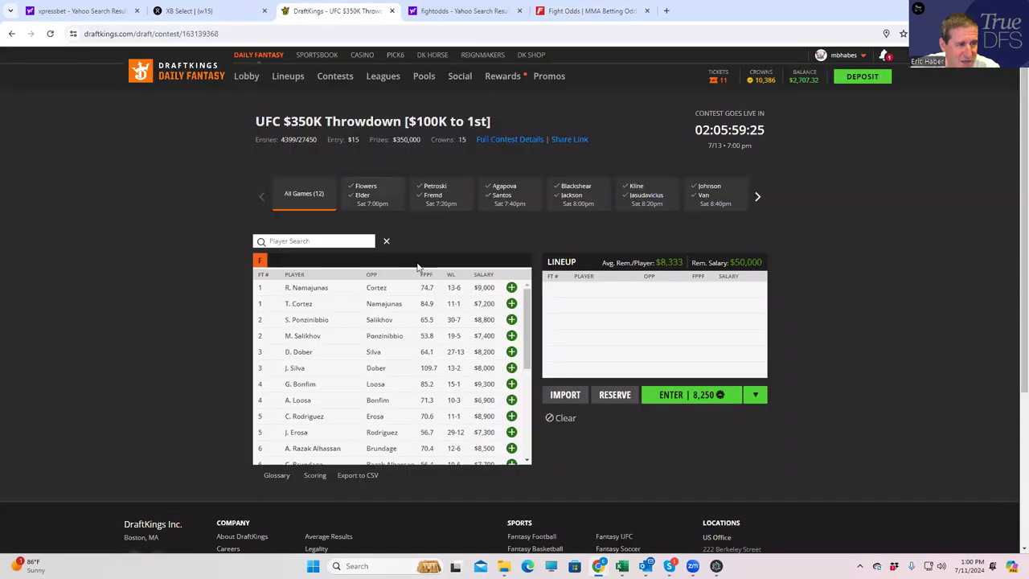
pyautogui.click(481, 275)
pyautogui.click(482, 275)
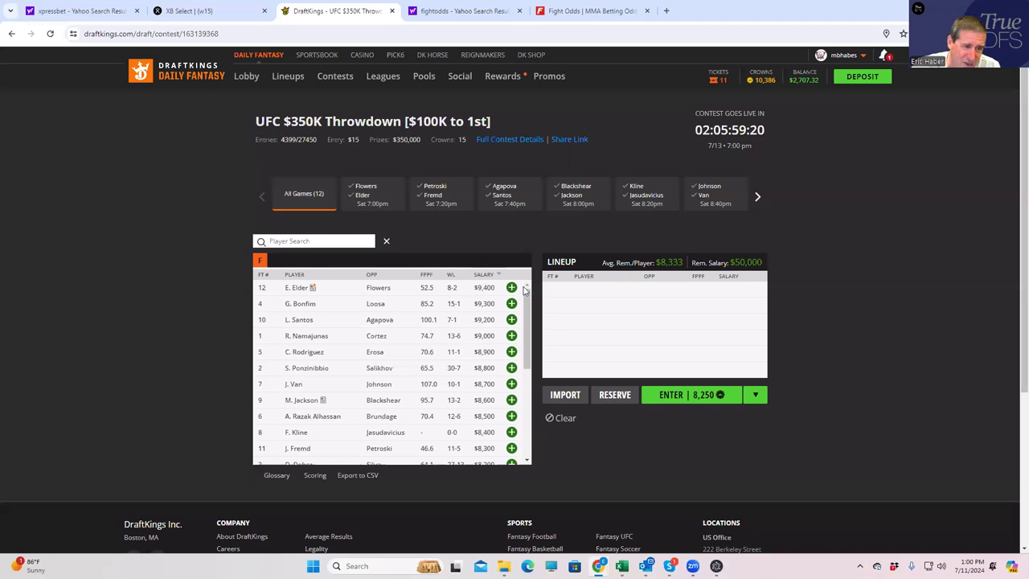
pyautogui.click(512, 288)
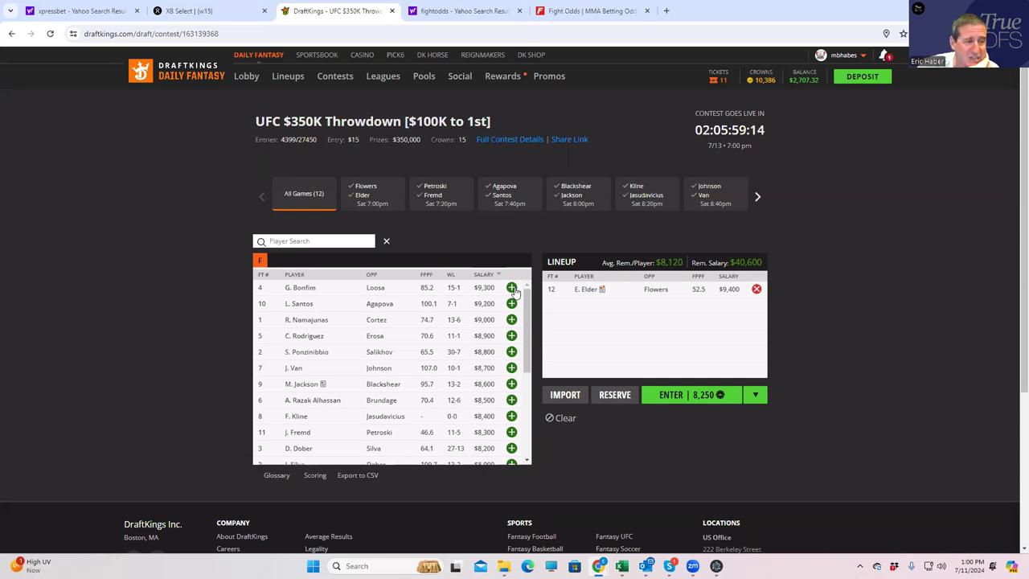
# - Switch to FightOdds and expand the prop odds for the Evan Elder vs. Darrius Flowers fight to review them
pyautogui.click(573, 11)
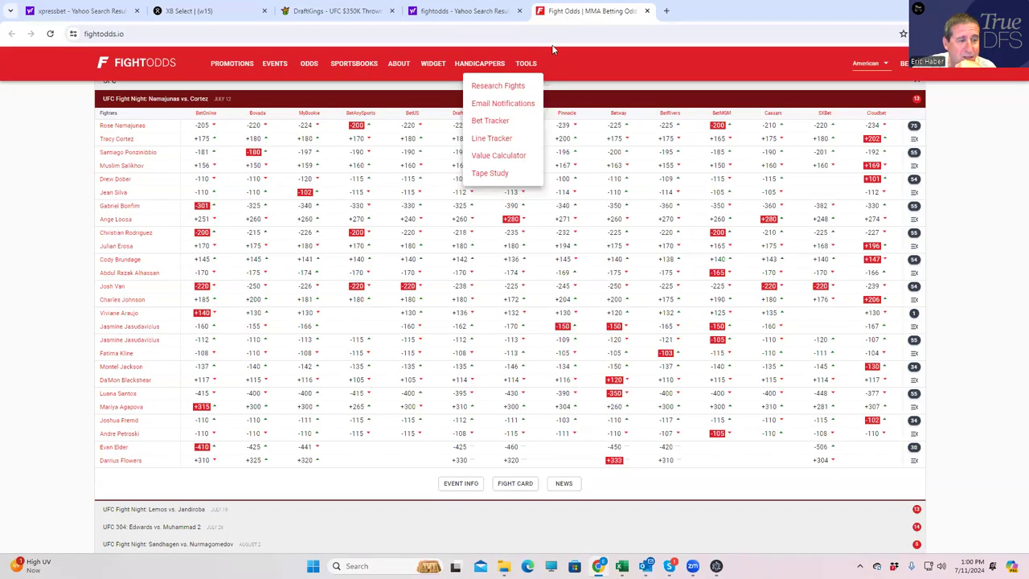
pyautogui.scroll(1, 272, 266)
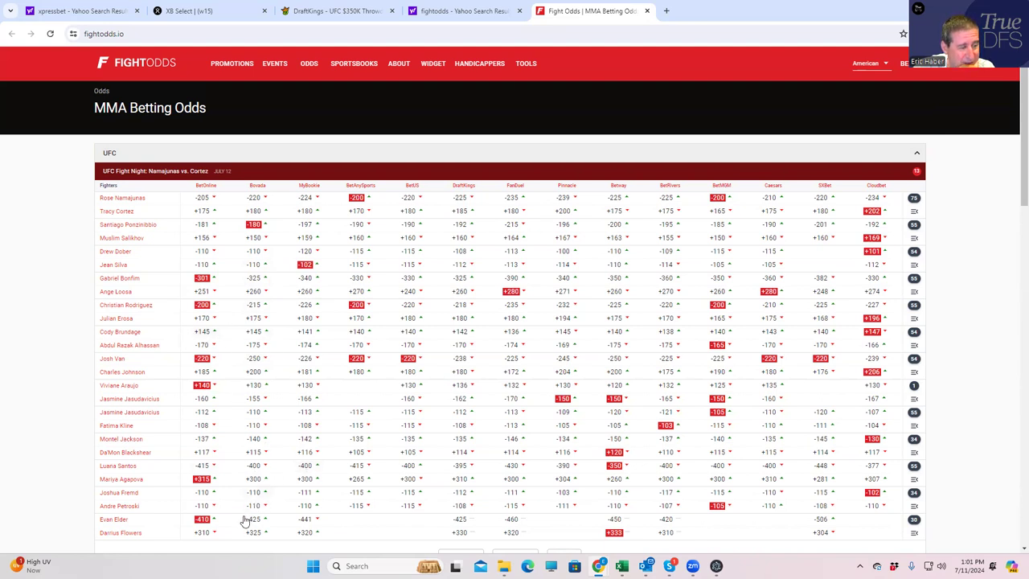
pyautogui.click(914, 519)
pyautogui.scroll(-3, 842, 493)
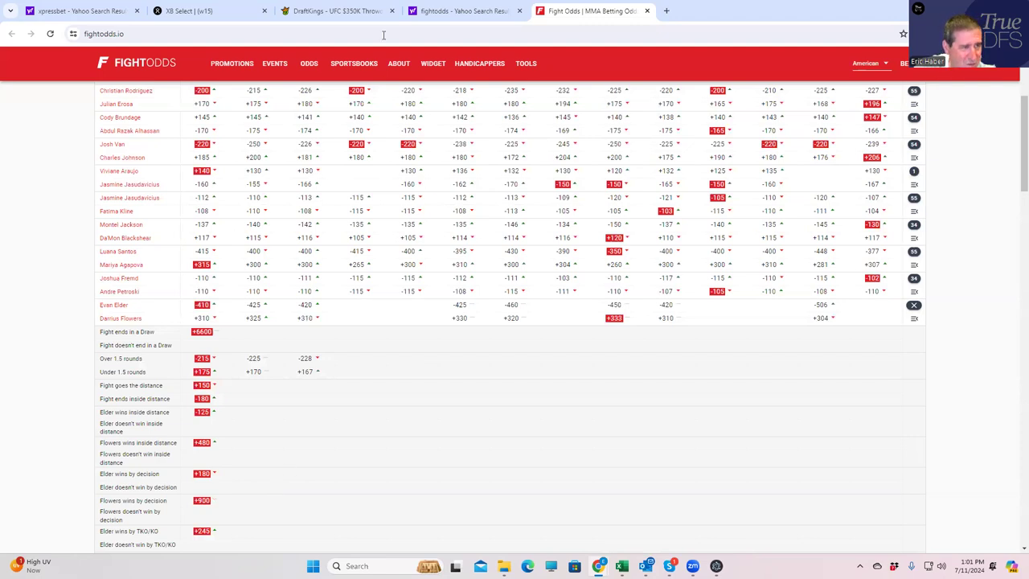
# - Return to the DraftKings contest and review Evan Elder's fight log and player news, leaving the player card closed
pyautogui.click(336, 11)
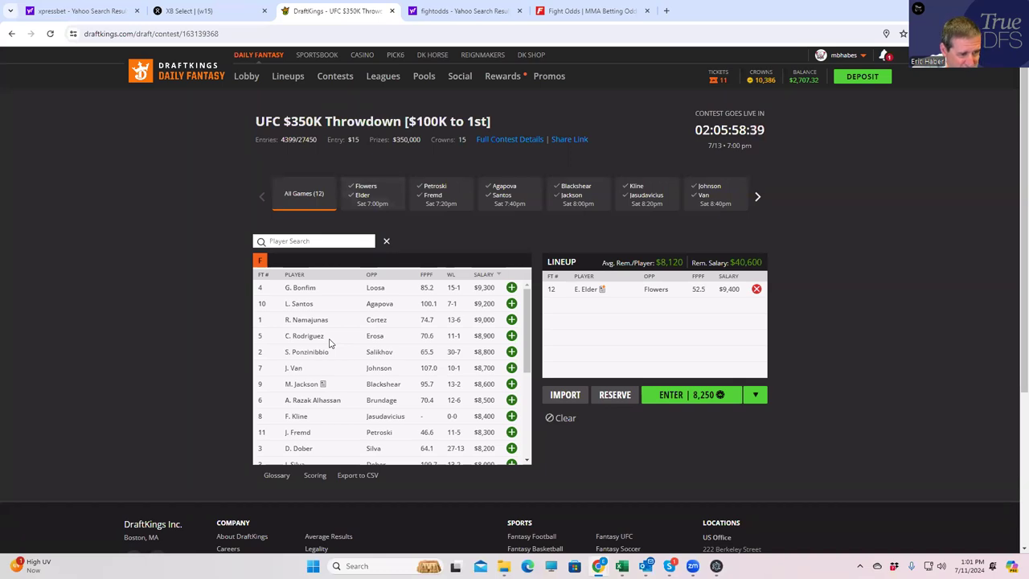
pyautogui.scroll(-2, 452, 413)
pyautogui.scroll(2, 453, 412)
pyautogui.click(587, 290)
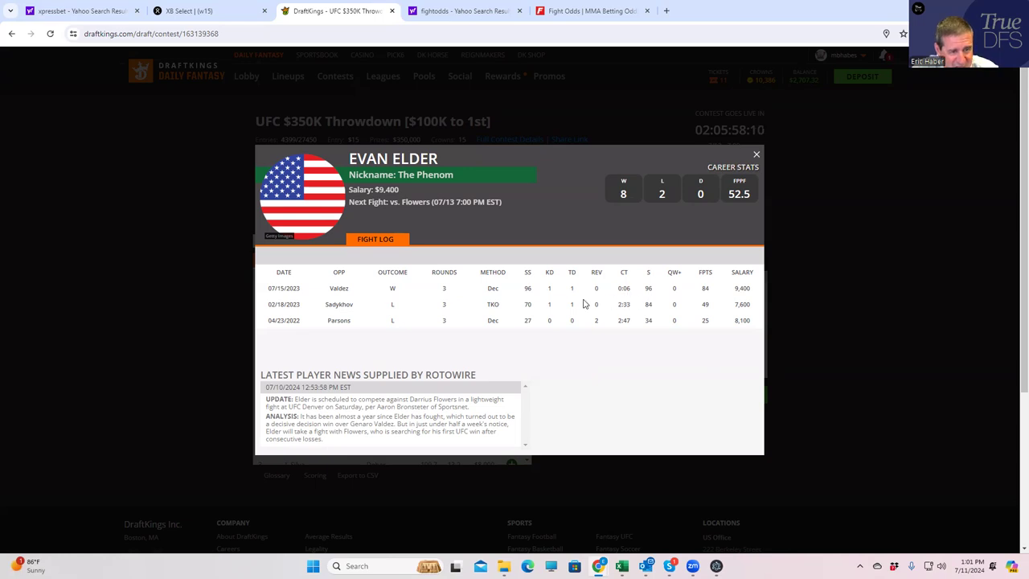
pyautogui.click(756, 155)
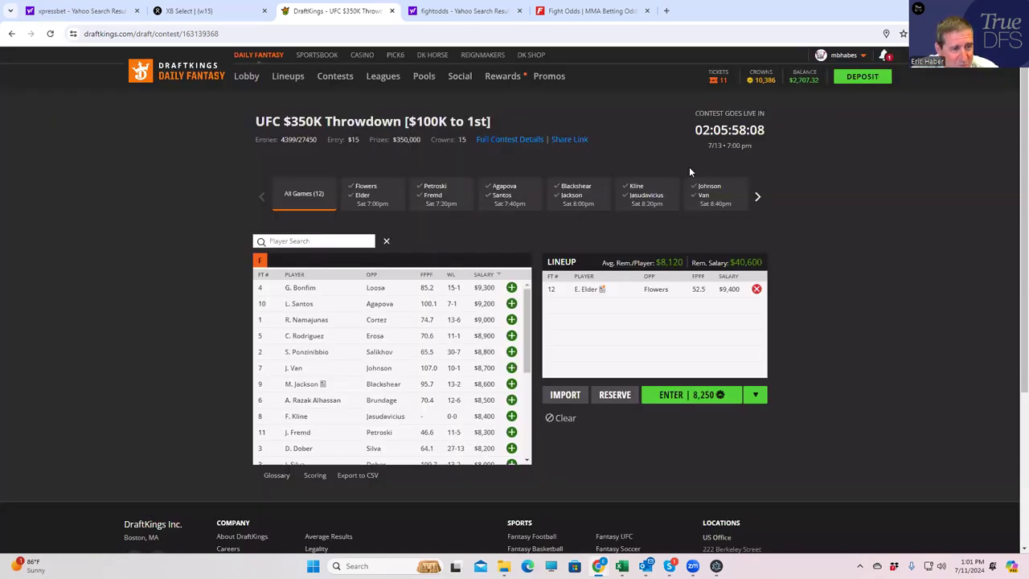
# - Switch to FightOdds, open Evan Elder's fighter profile and examine the methods, rounds and odds in his fight history
pyautogui.click(591, 11)
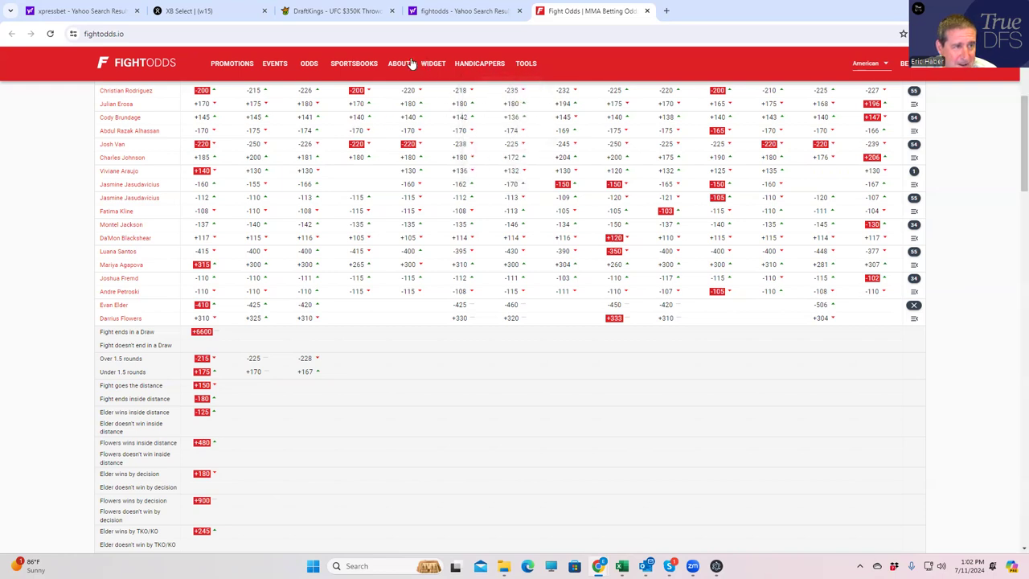
pyautogui.click(114, 306)
pyautogui.scroll(-2, 448, 488)
pyautogui.scroll(-5, 447, 487)
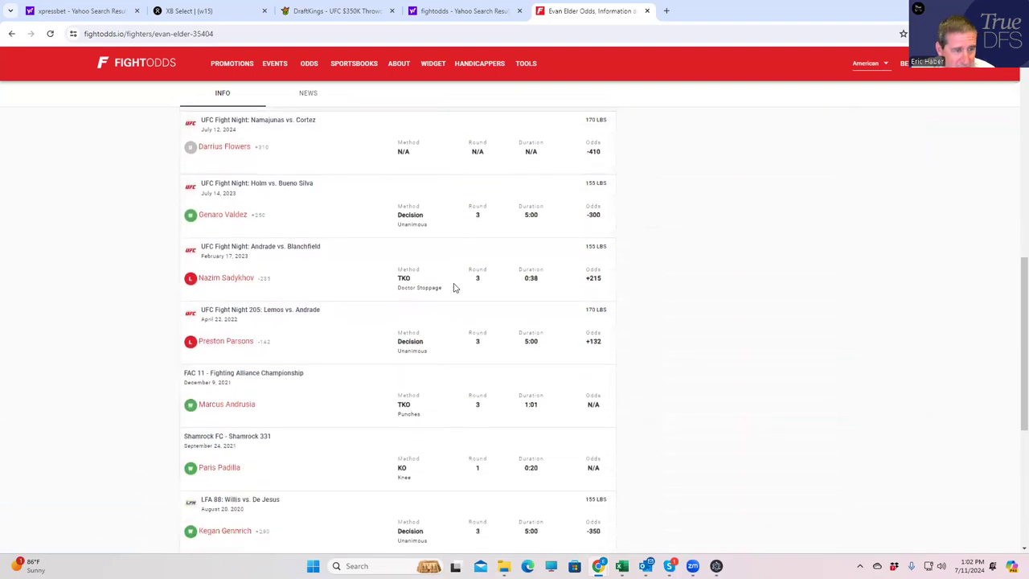
pyautogui.scroll(-1, 444, 403)
pyautogui.scroll(-3, 444, 404)
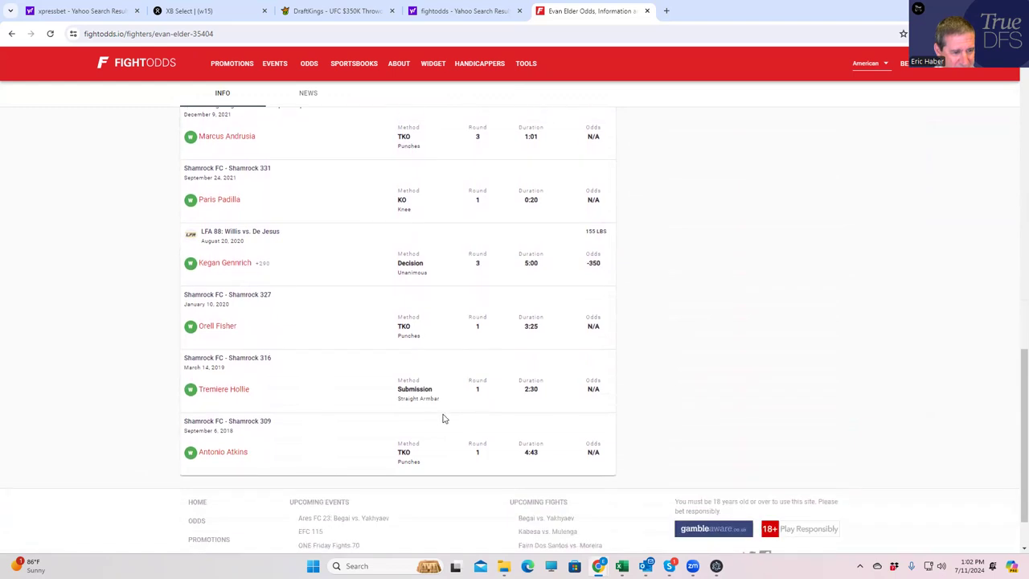
pyautogui.scroll(3, 446, 411)
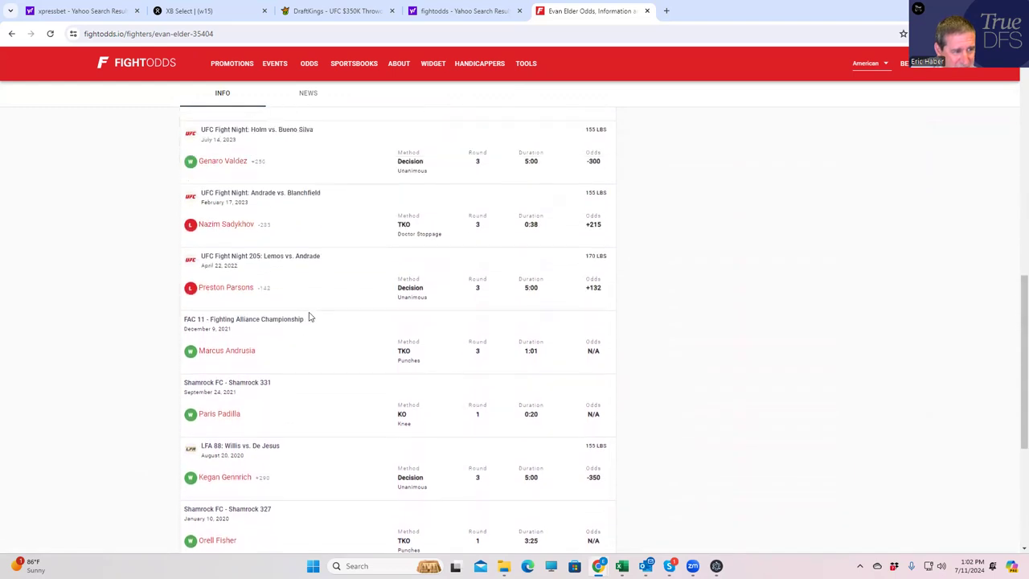
pyautogui.scroll(3, 394, 291)
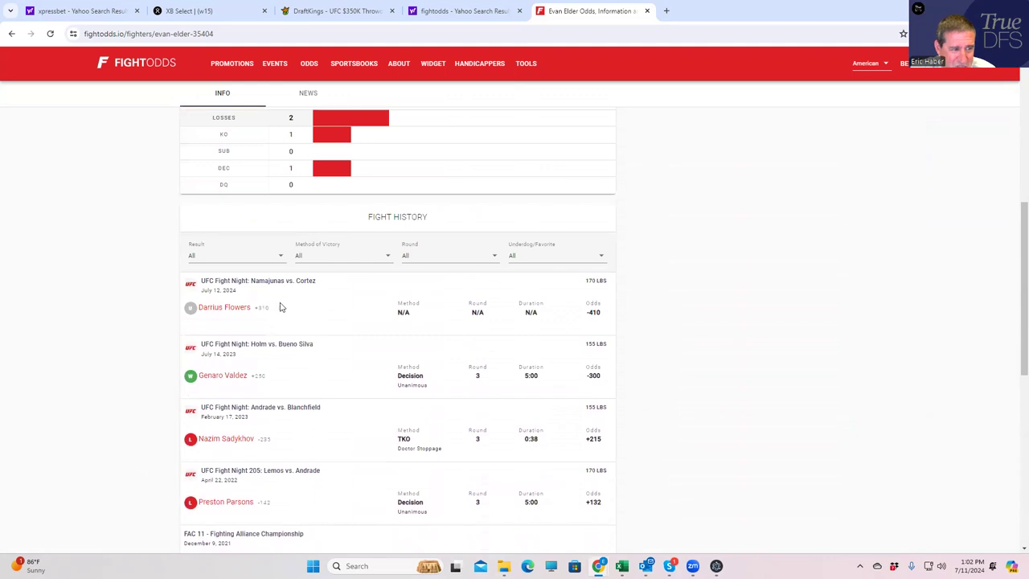
# - Return to the DraftKings contest and review the fight log of Elder's opponent, D. Flowers, leaving the player card closed
pyautogui.click(351, 12)
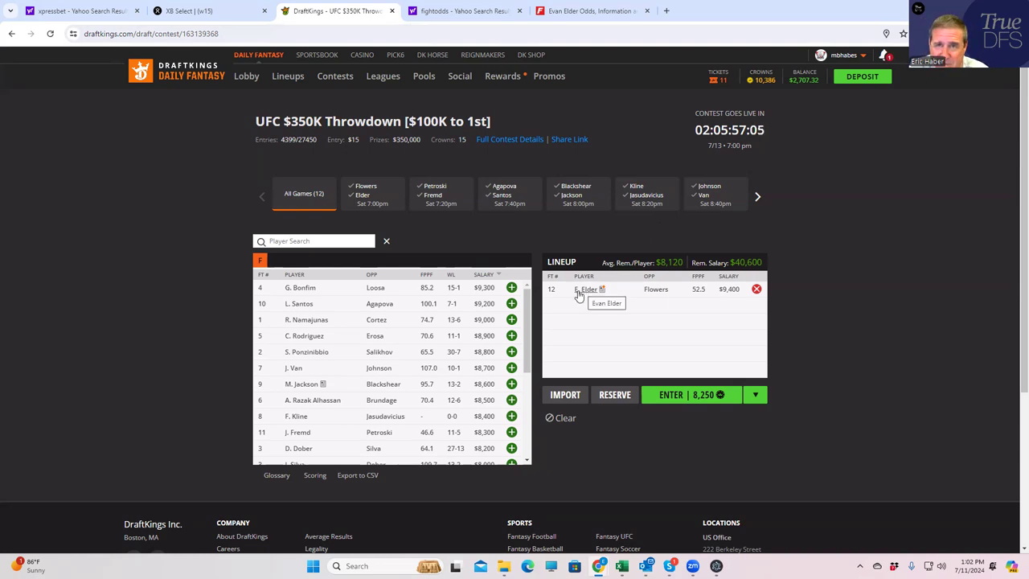
pyautogui.moveTo(524, 364); pyautogui.dragTo(522, 465)
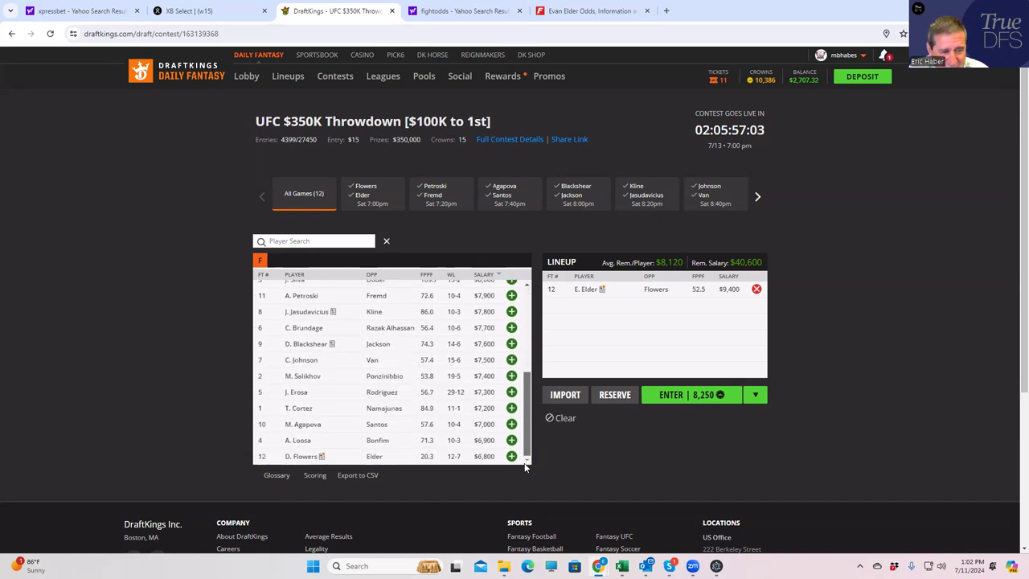
pyautogui.click(303, 457)
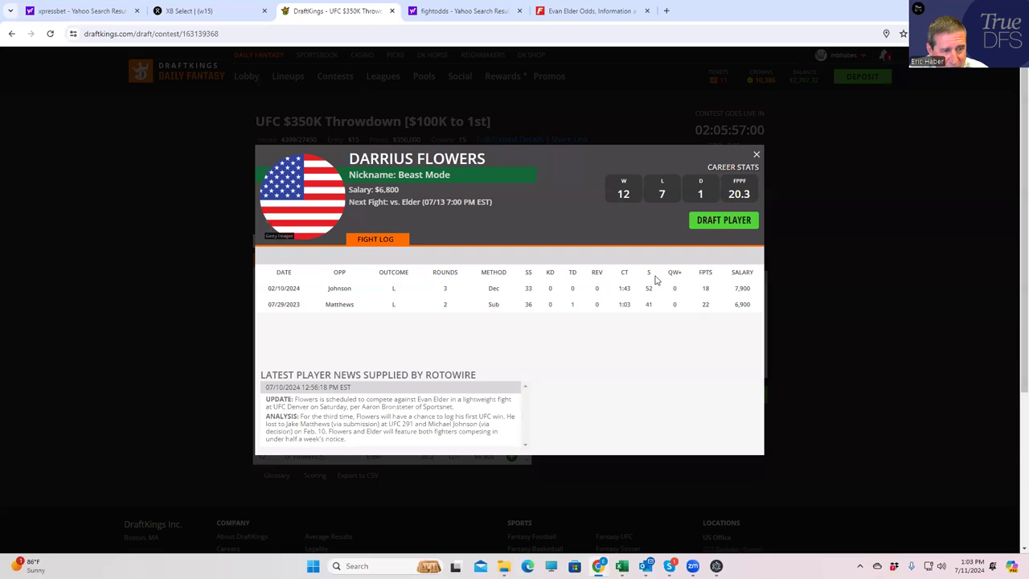
pyautogui.click(755, 154)
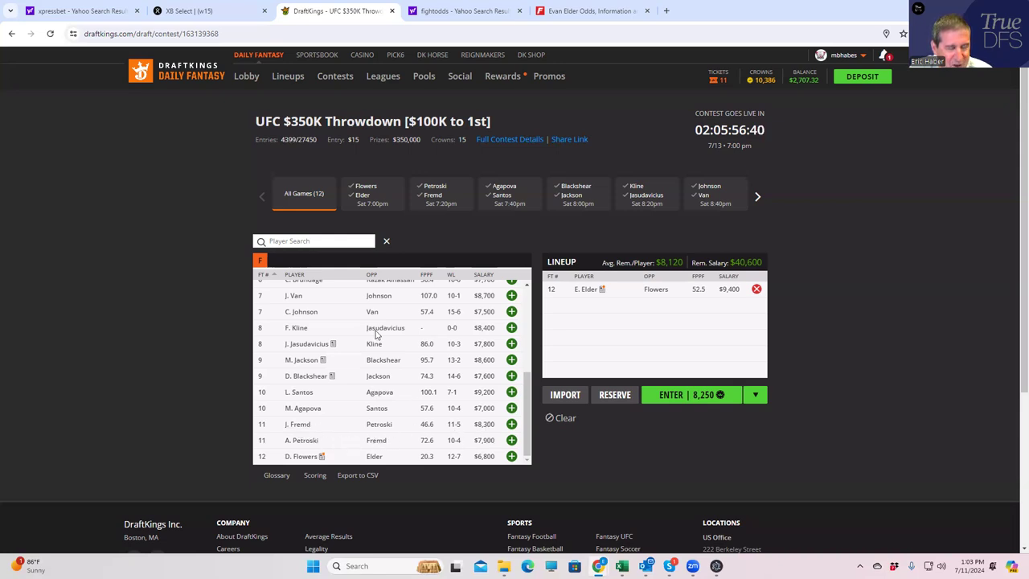
# - Check the Fremd vs. Petroski odds in the FightOdds main list and add A. Petroski to the DraftKings lineup
pyautogui.click(596, 14)
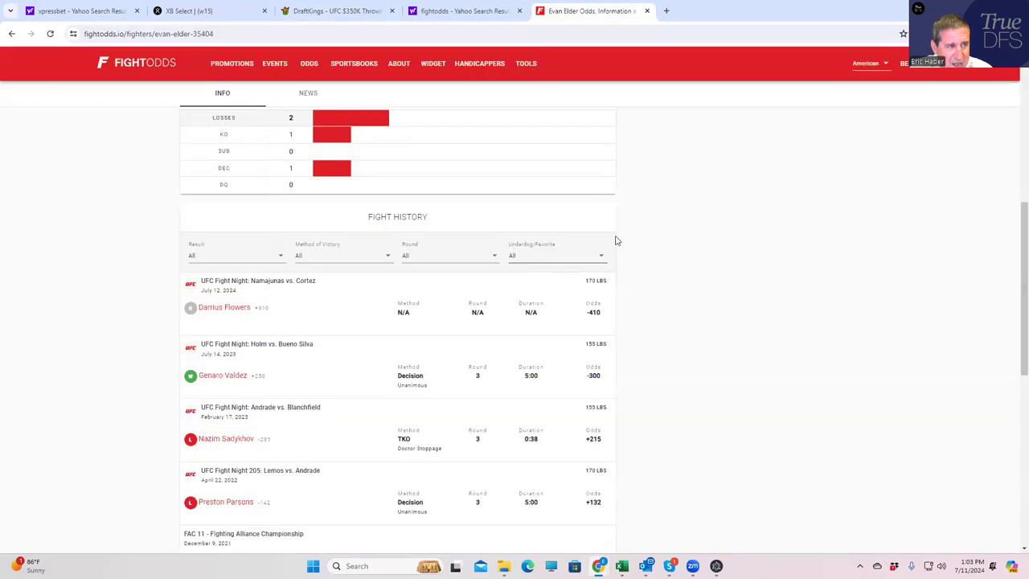
pyautogui.click(13, 35)
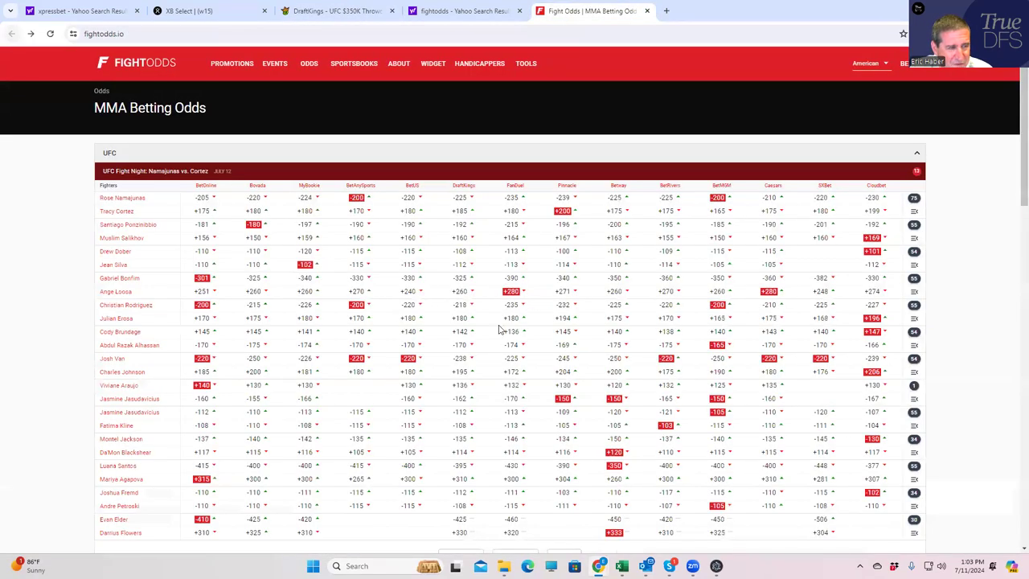
pyautogui.scroll(-4, 488, 364)
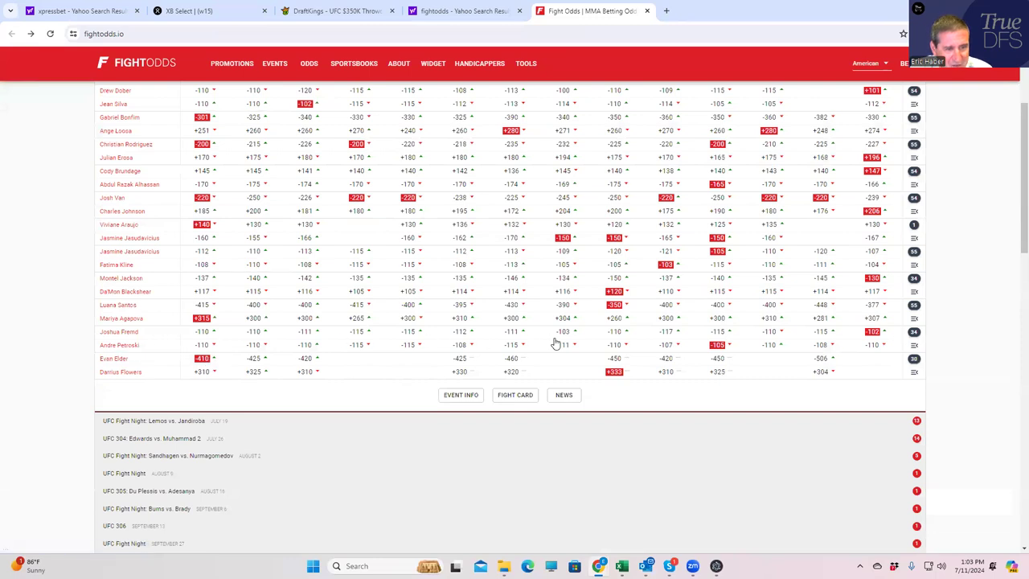
pyautogui.click(306, 13)
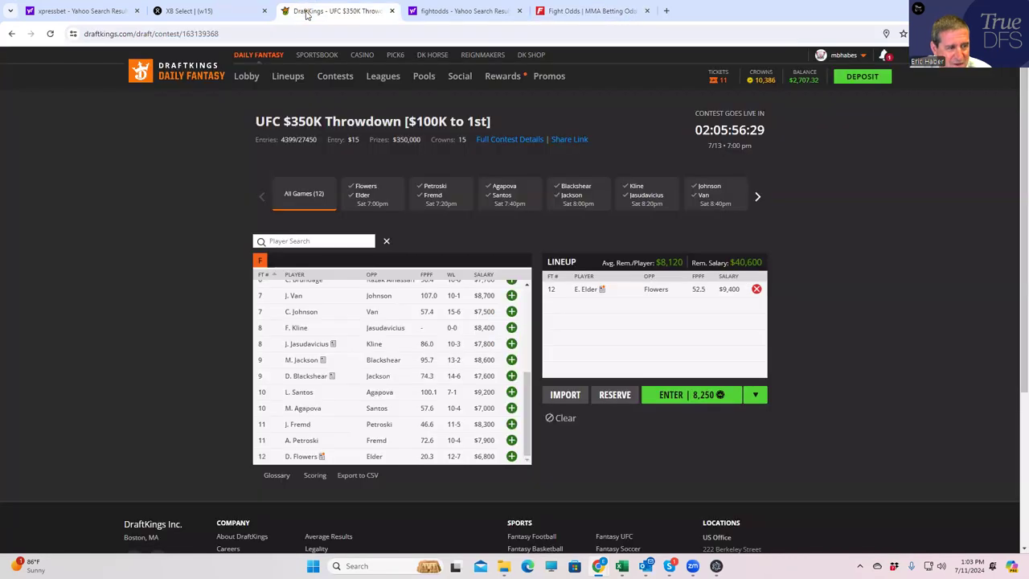
pyautogui.click(511, 439)
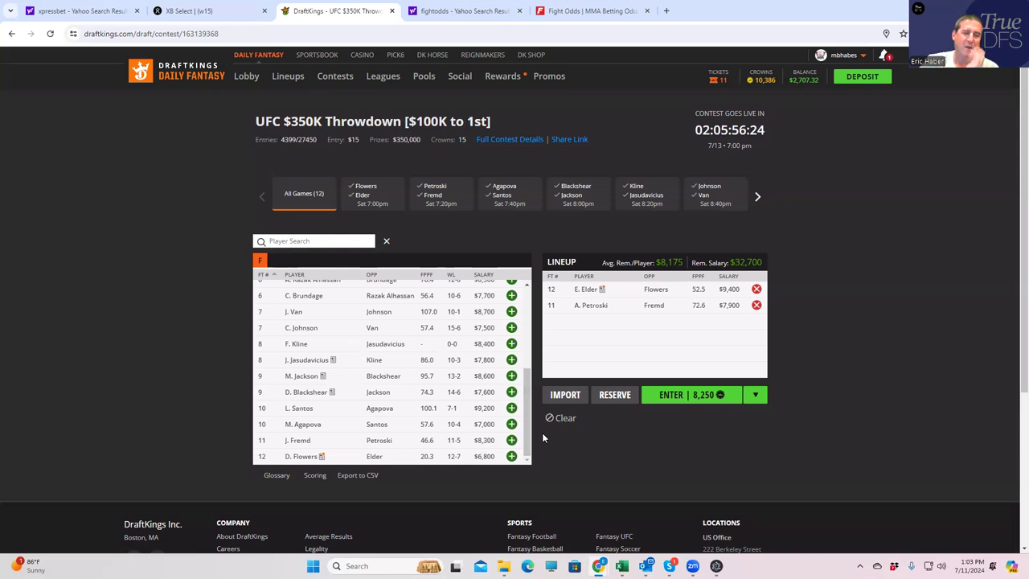
# - Switch to FightOdds and expand the prop odds for the Joshua Fremd vs. Andre Petroski fight to review them
pyautogui.click(560, 16)
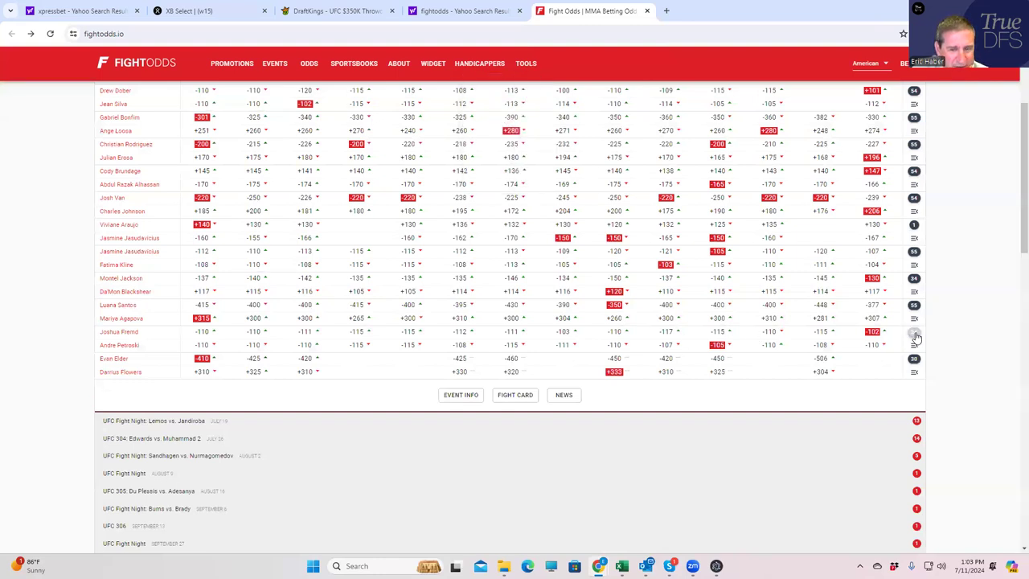
pyautogui.click(914, 331)
pyautogui.scroll(-2, 352, 466)
pyautogui.scroll(-4, 351, 466)
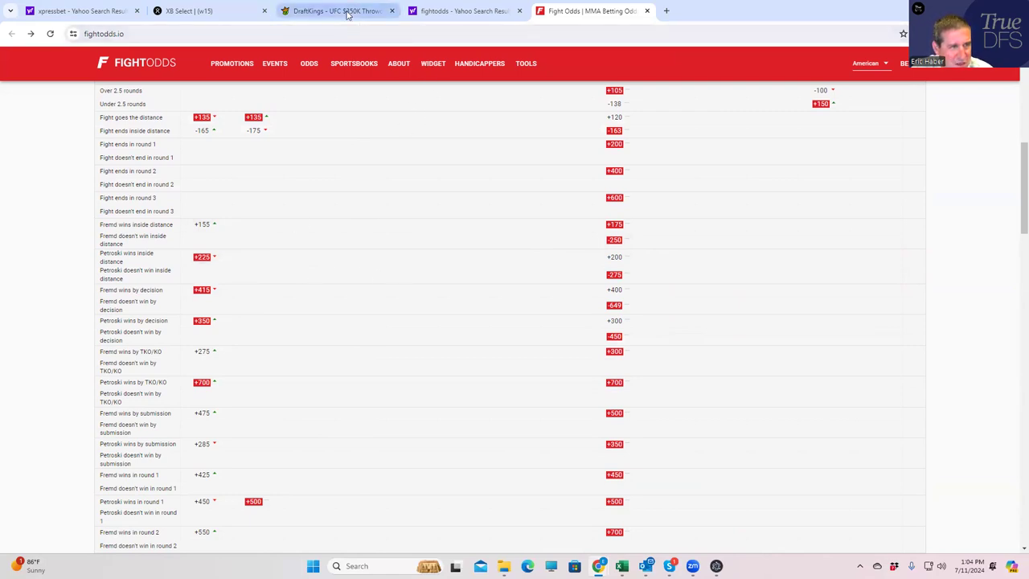
# - Return to the DraftKings contest and review J. Fremd's fight log, leaving the player card closed
pyautogui.moveTo(350, 14)
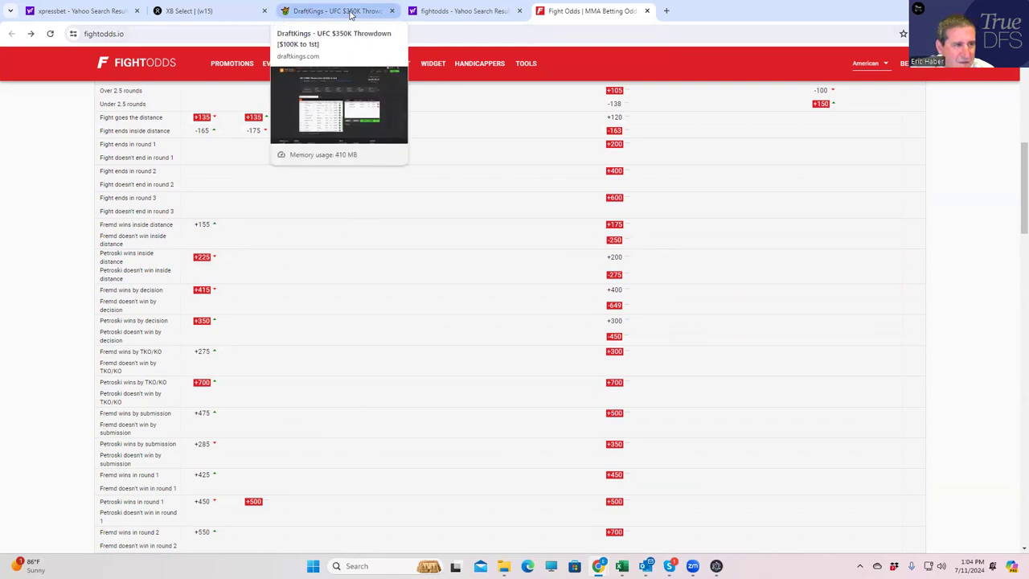
pyautogui.click(351, 14)
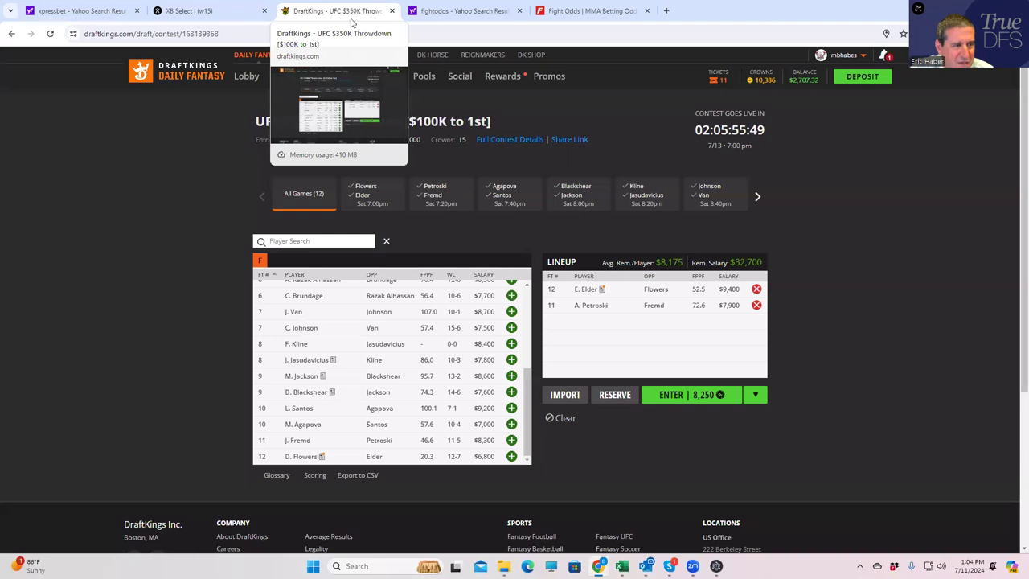
pyautogui.click(299, 441)
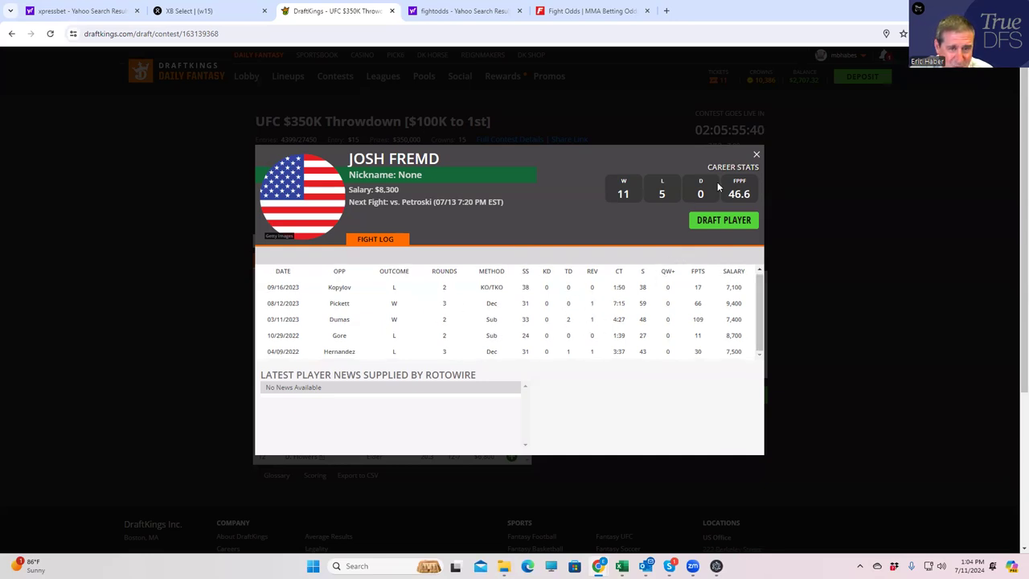
pyautogui.click(756, 154)
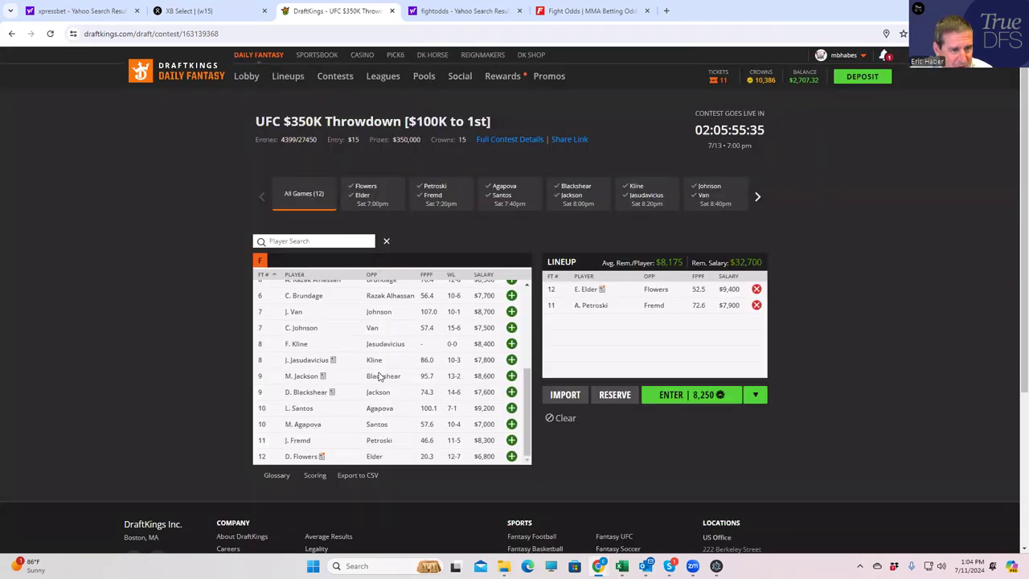
# - Review A. Petroski's full fight log from the lineup, including his older fights, leaving the player card closed
pyautogui.click(599, 306)
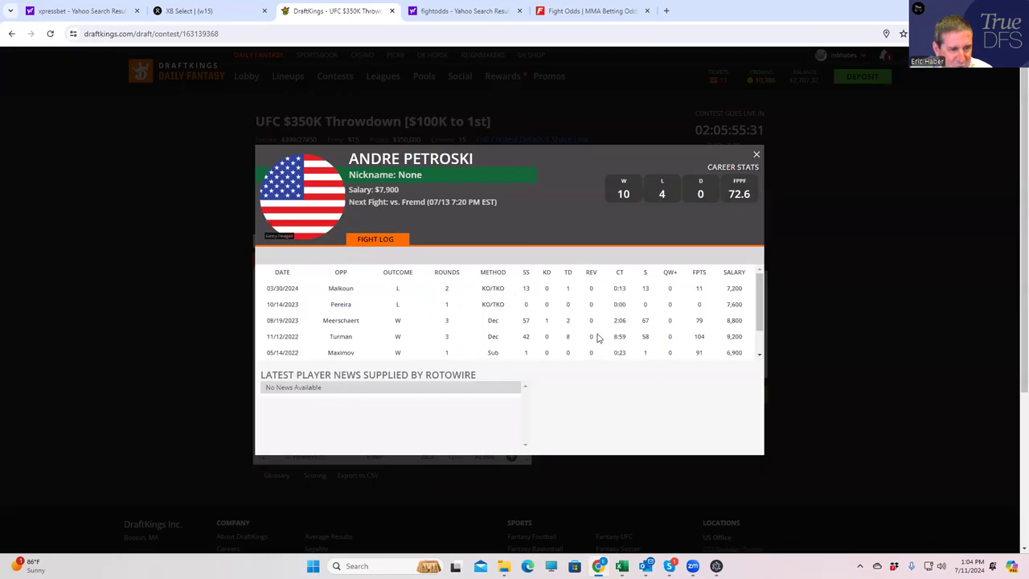
pyautogui.scroll(-1, 598, 338)
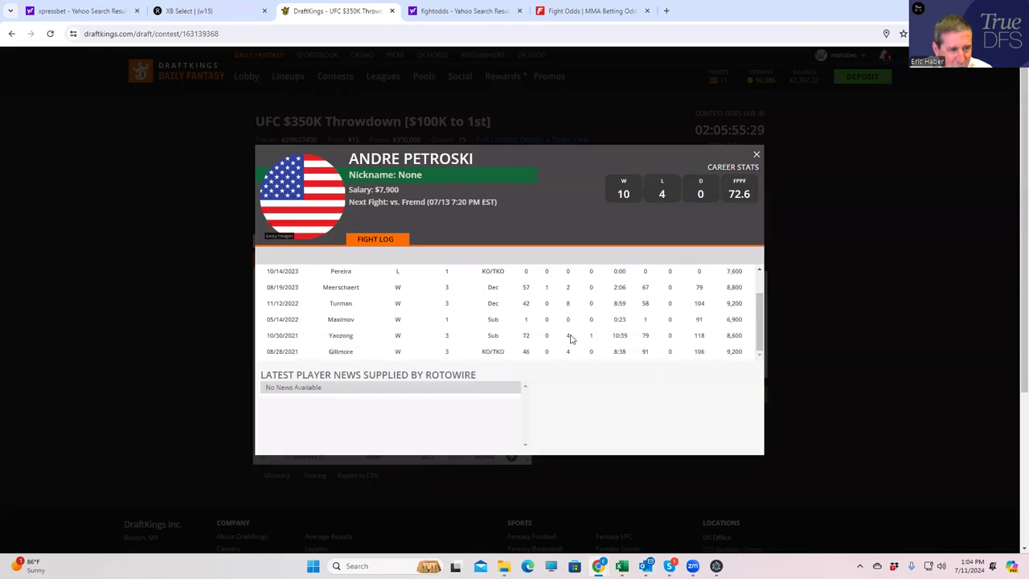
pyautogui.scroll(1, 577, 320)
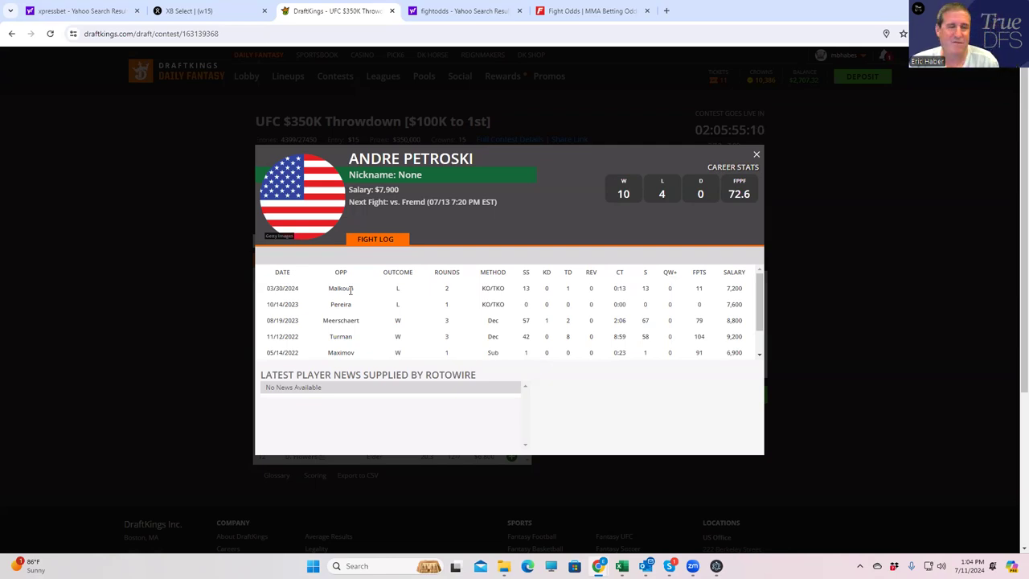
pyautogui.click(757, 154)
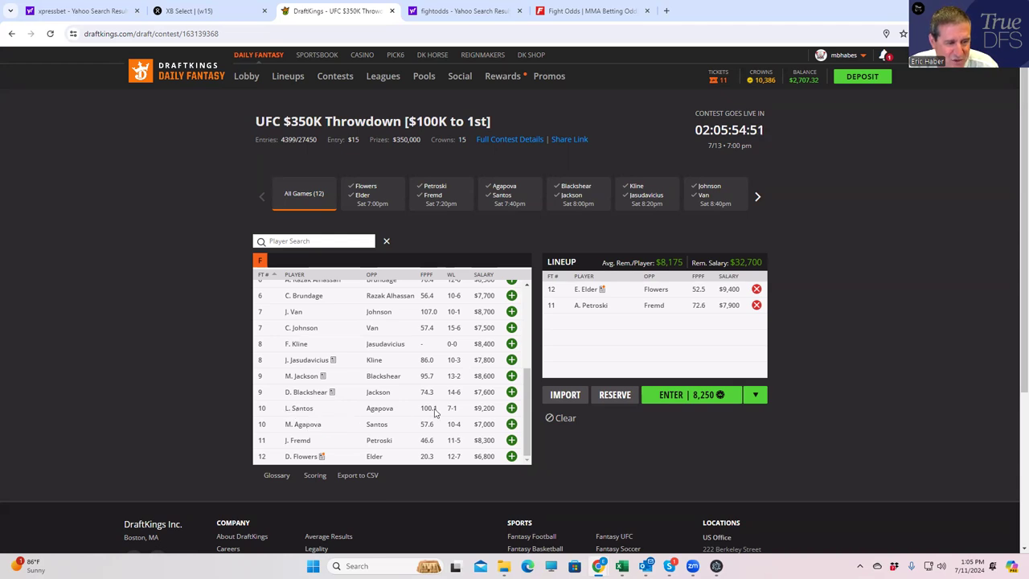
# - Add L. Santos to the lineup
pyautogui.click(511, 408)
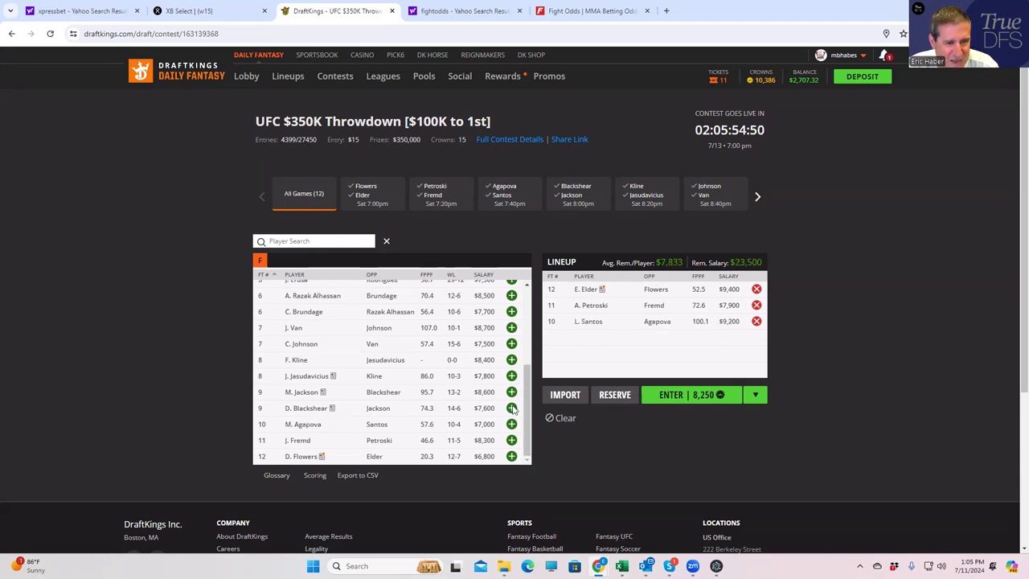
# - Switch to FightOdds, collapse the Fremd vs. Petroski props, and review the Luana Santos vs. Mariya Agapova prop odds before returning to DraftKings
pyautogui.click(542, 15)
pyautogui.scroll(3, 306, 213)
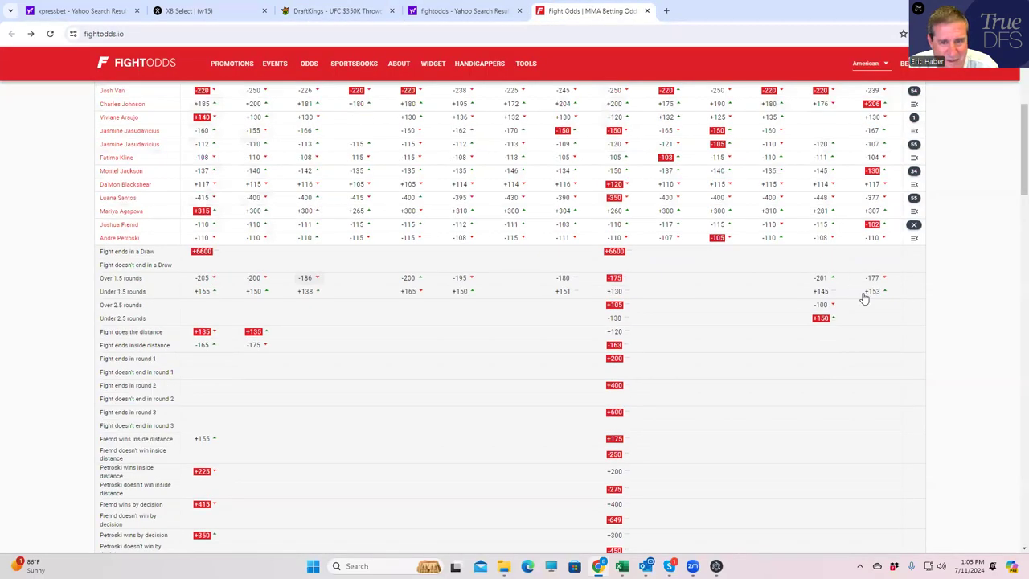
pyautogui.scroll(1, 876, 314)
pyautogui.click(913, 338)
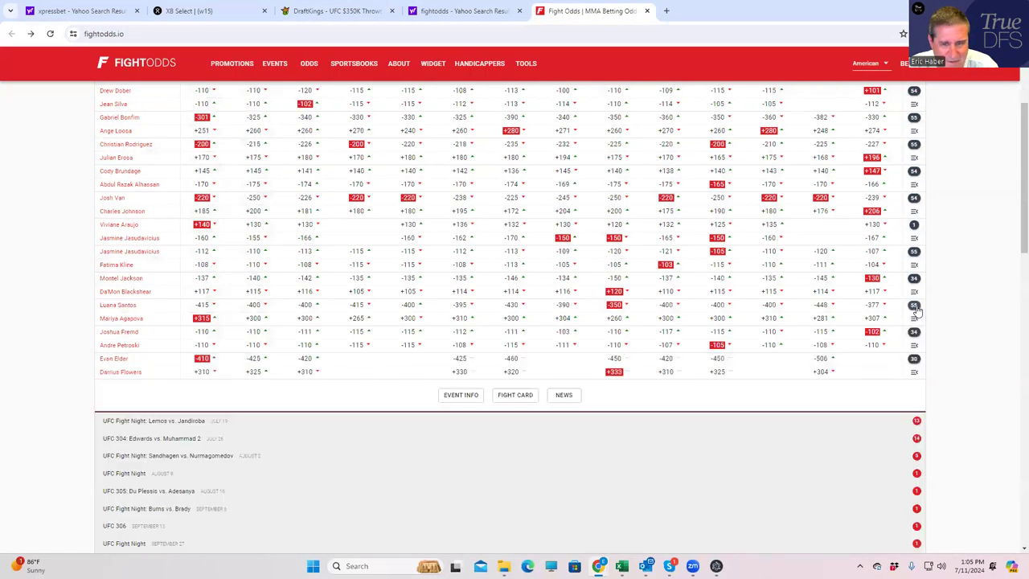
pyautogui.click(755, 326)
pyautogui.scroll(-5, 233, 398)
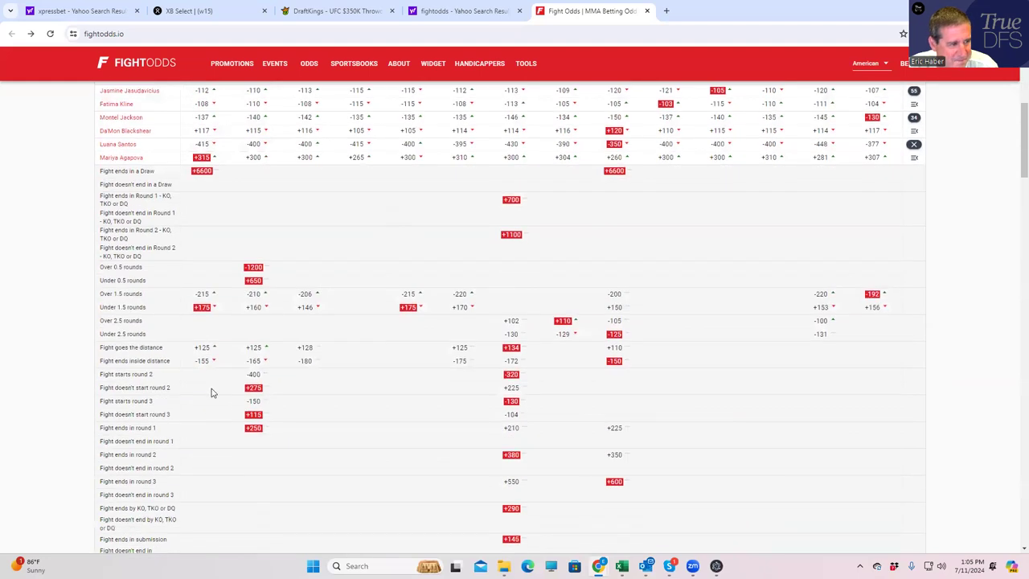
pyautogui.scroll(-2, 268, 449)
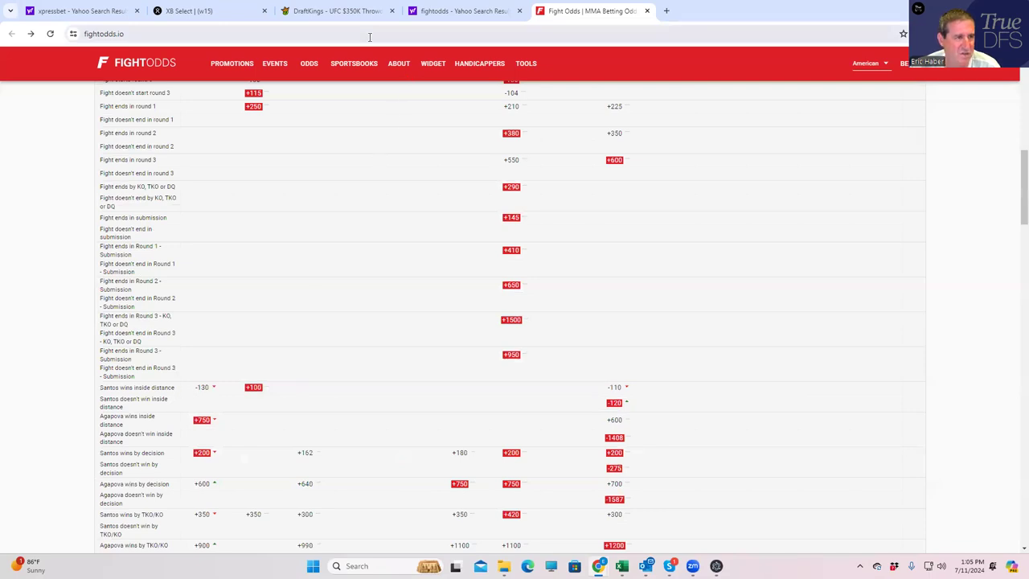
pyautogui.click(323, 16)
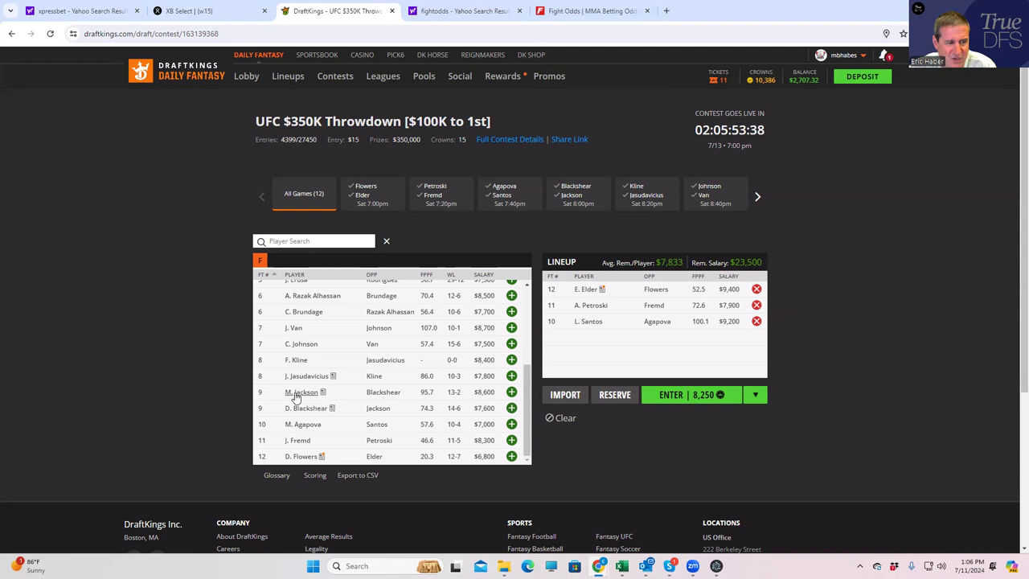
# - Return to FightOdds, collapse the Santos vs. Agapova props, and expand the Montel Jackson vs. Da'Mon Blackshear prop odds to review them
pyautogui.click(591, 11)
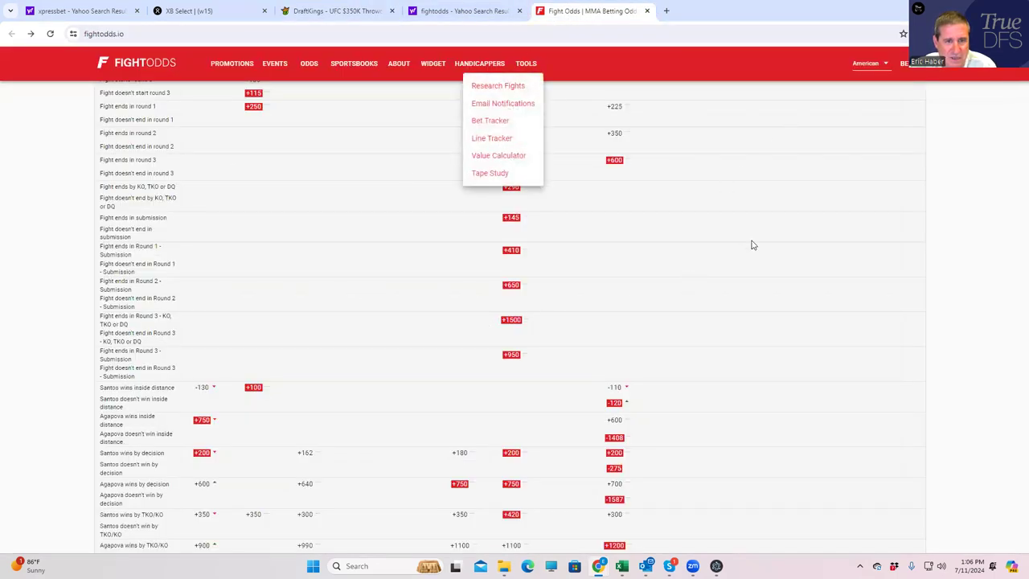
pyautogui.scroll(10, 750, 241)
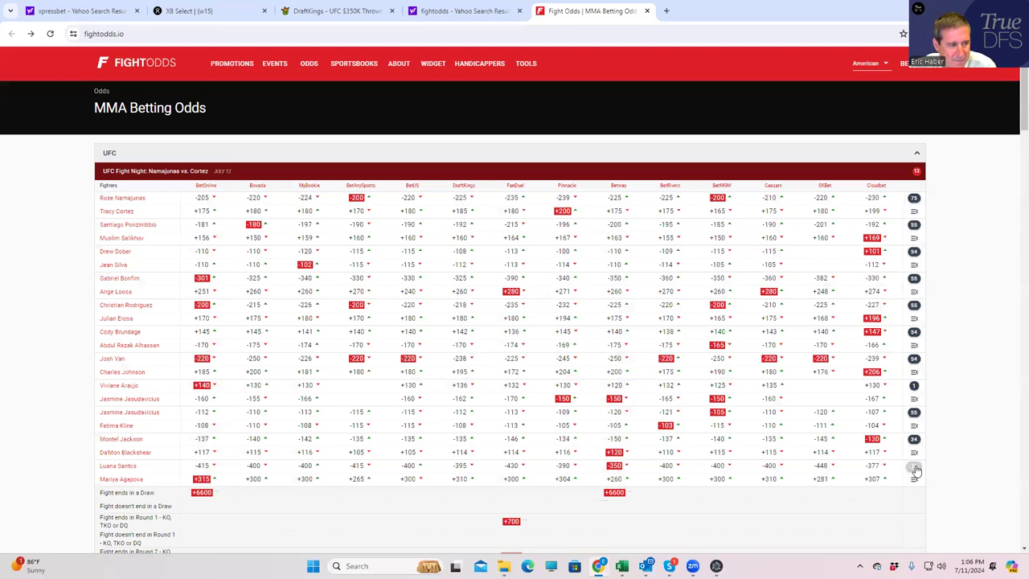
pyautogui.click(913, 467)
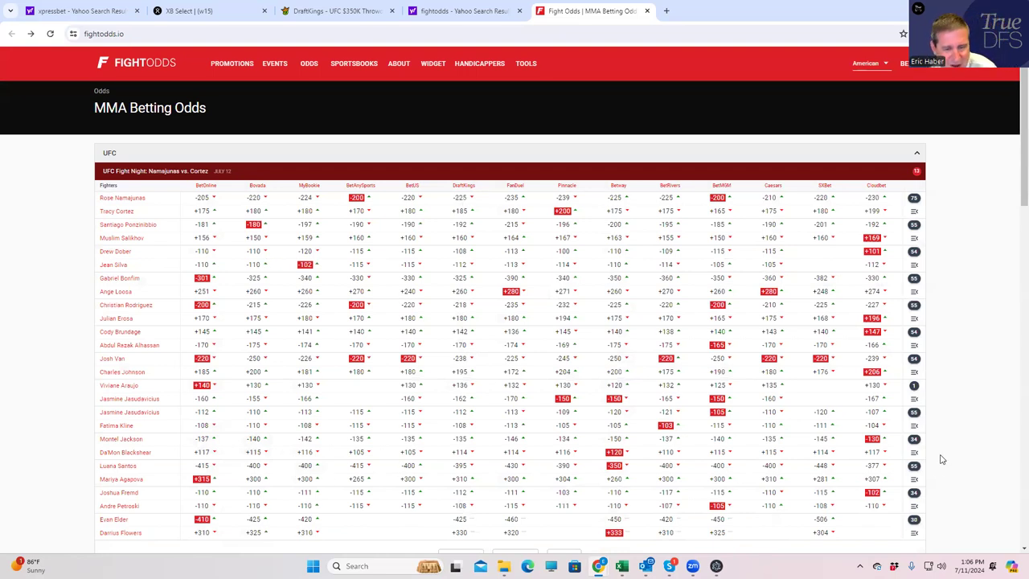
pyautogui.click(914, 443)
pyautogui.scroll(-4, 341, 477)
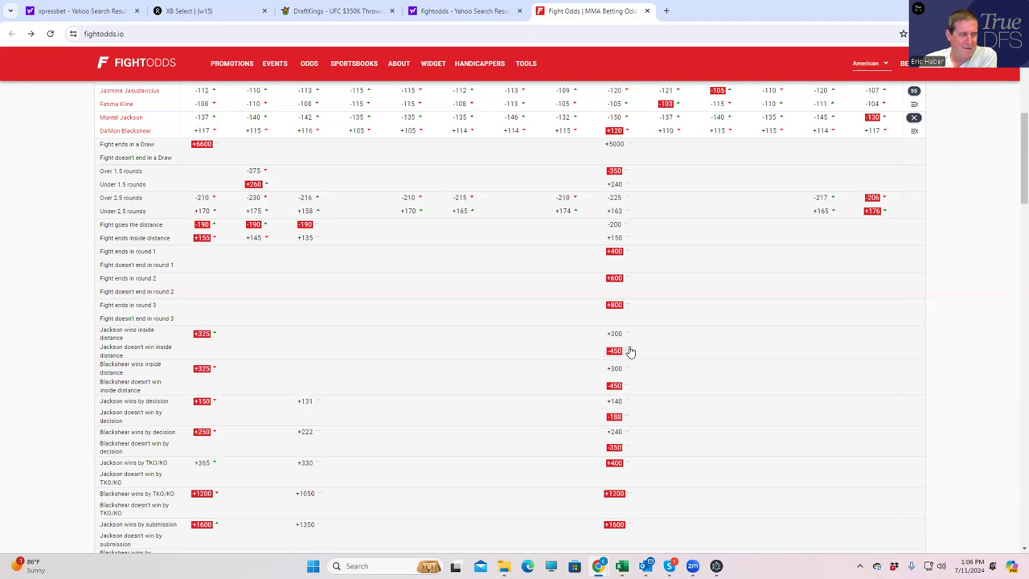
# - Switch to the DraftKings contest and review D. Blackshear's fight log, leaving the player card closed
pyautogui.click(367, 17)
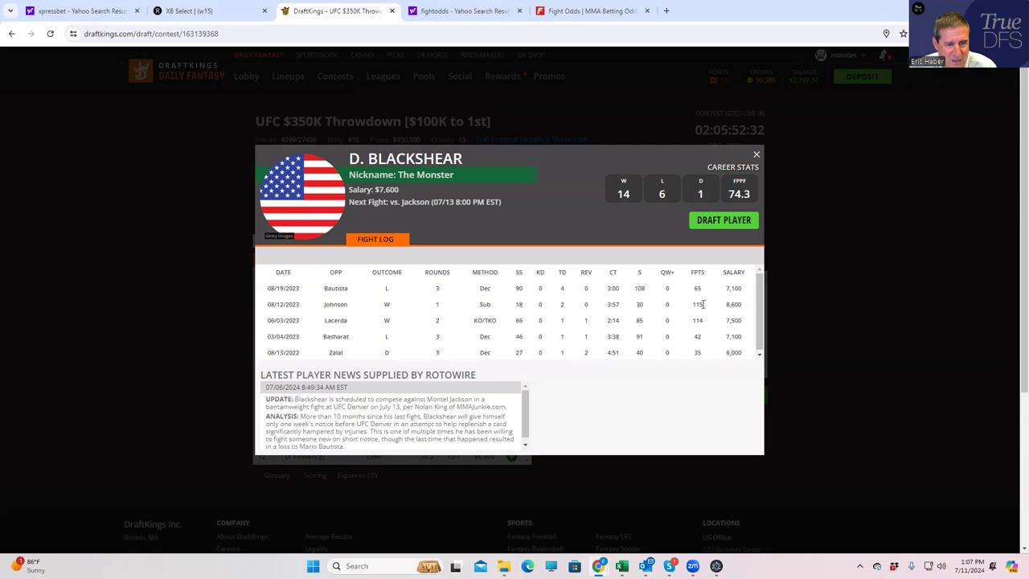
pyautogui.click(756, 154)
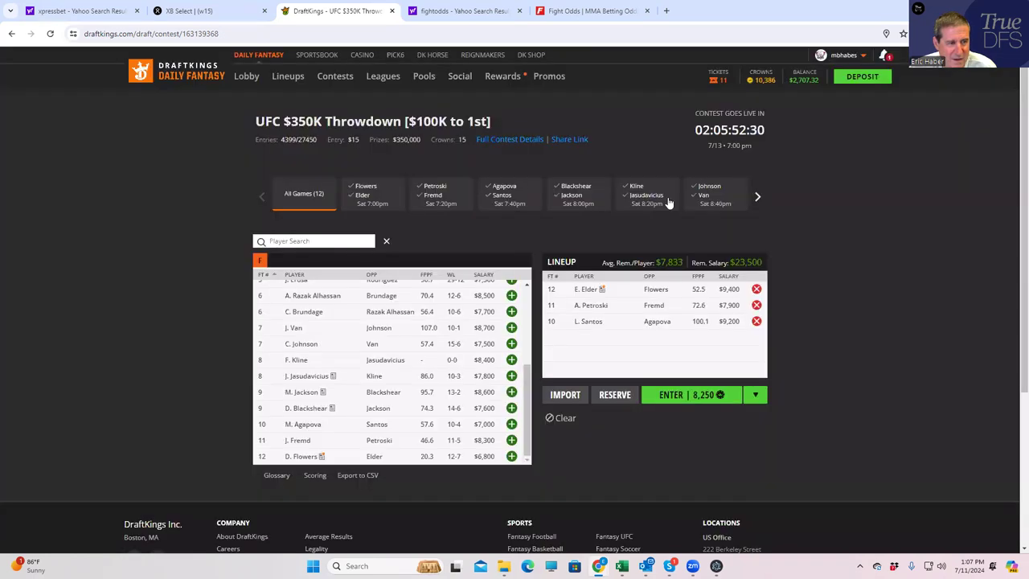
# - Review Montel Jackson's fight log, close his player card, and add M. Jackson to the lineup
pyautogui.click(303, 393)
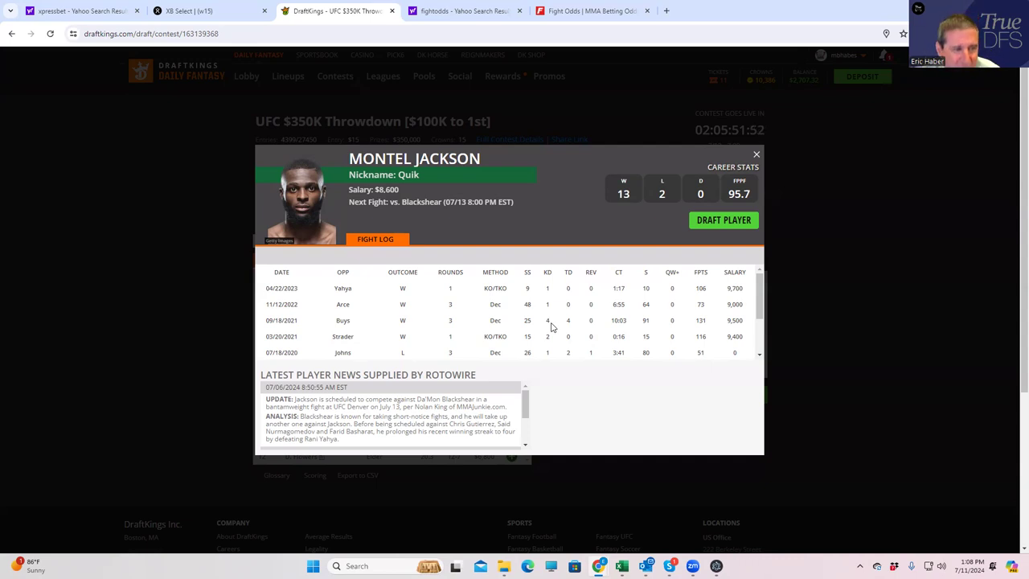
pyautogui.click(756, 155)
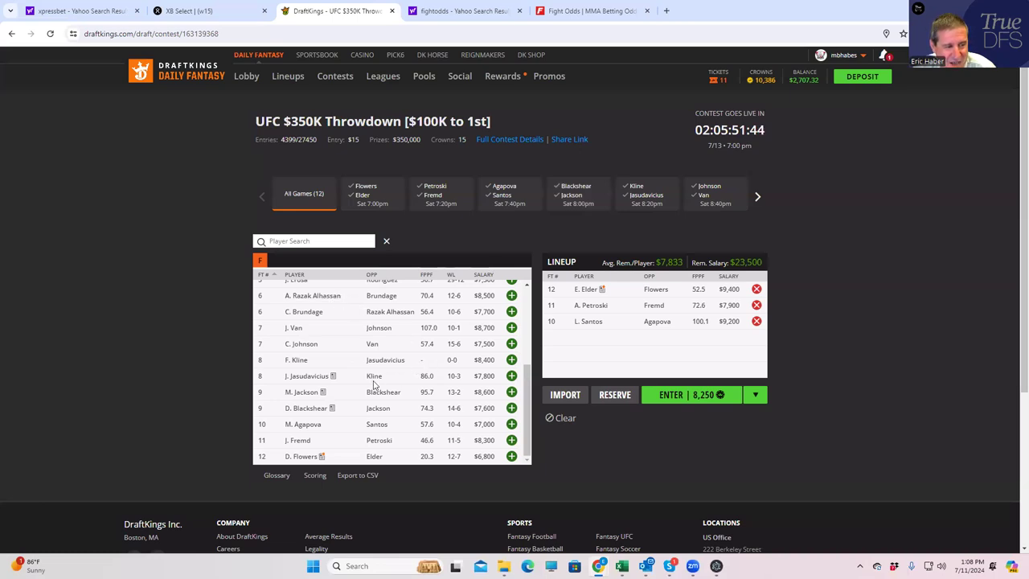
pyautogui.click(511, 392)
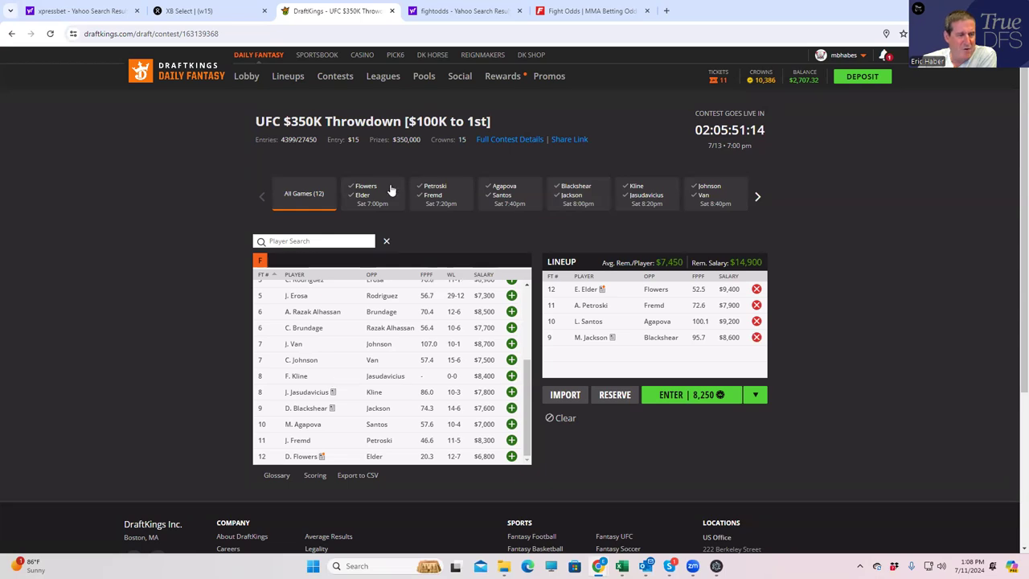
# - Switch to FightOdds, collapse the Jackson vs. Blackshear props, and check the Jasmine Jasudavicius vs. Fatima Kline moneyline odds
pyautogui.click(586, 10)
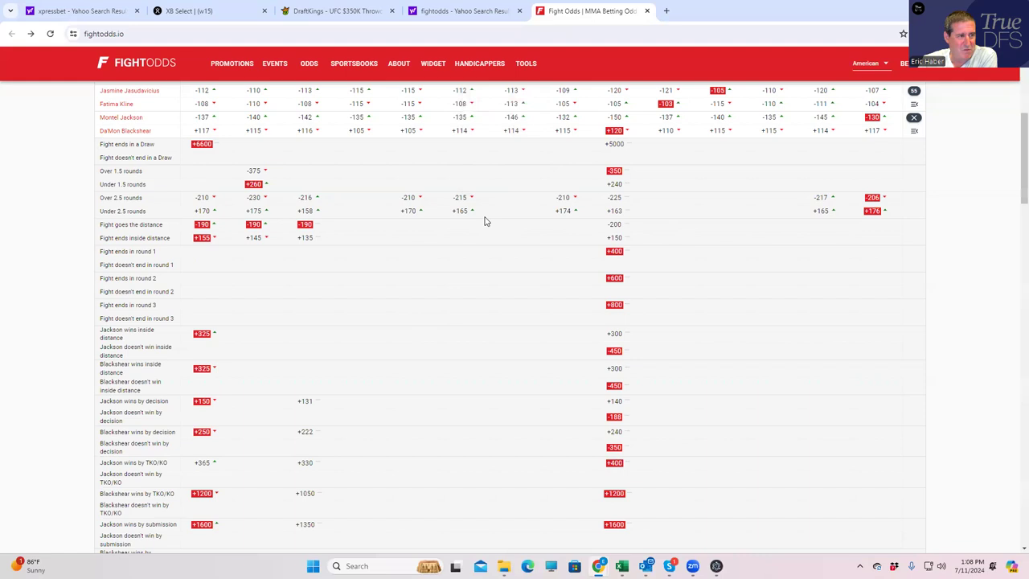
pyautogui.click(914, 118)
pyautogui.scroll(2, 437, 230)
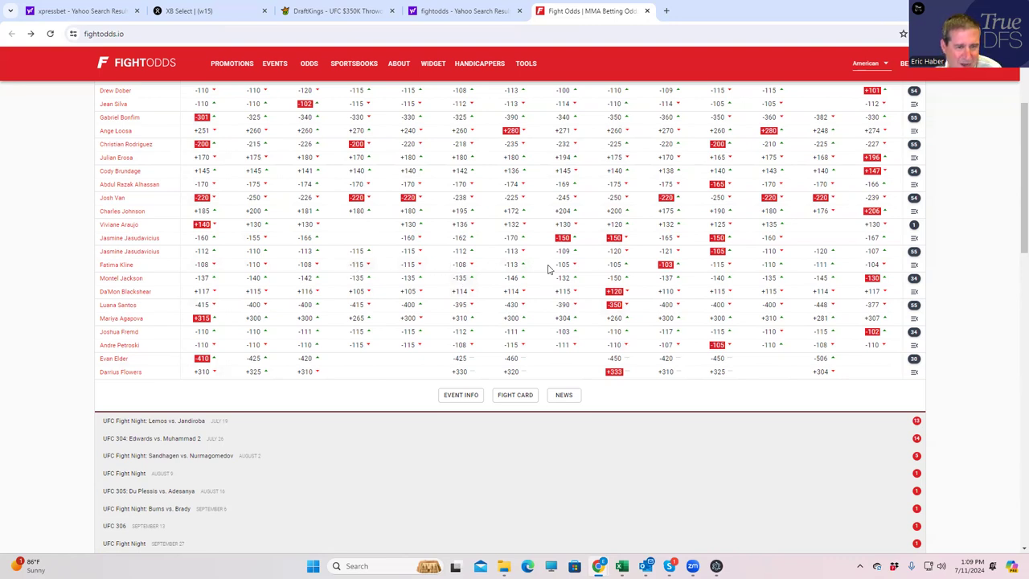
# - Return to DraftKings, add J. Jasudavicius to the lineup, and review her fight log, leaving the player card closed
pyautogui.click(333, 11)
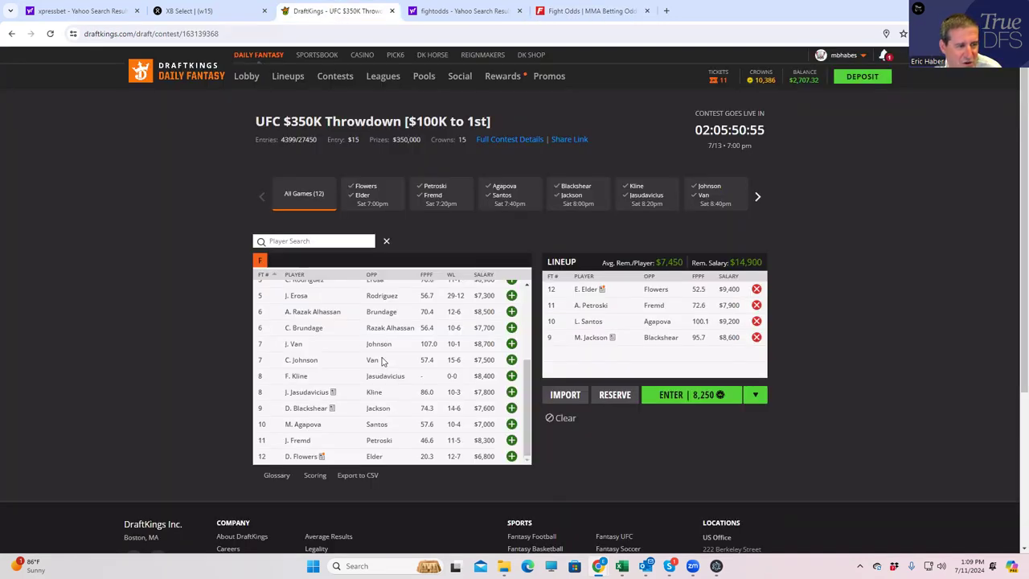
pyautogui.click(511, 394)
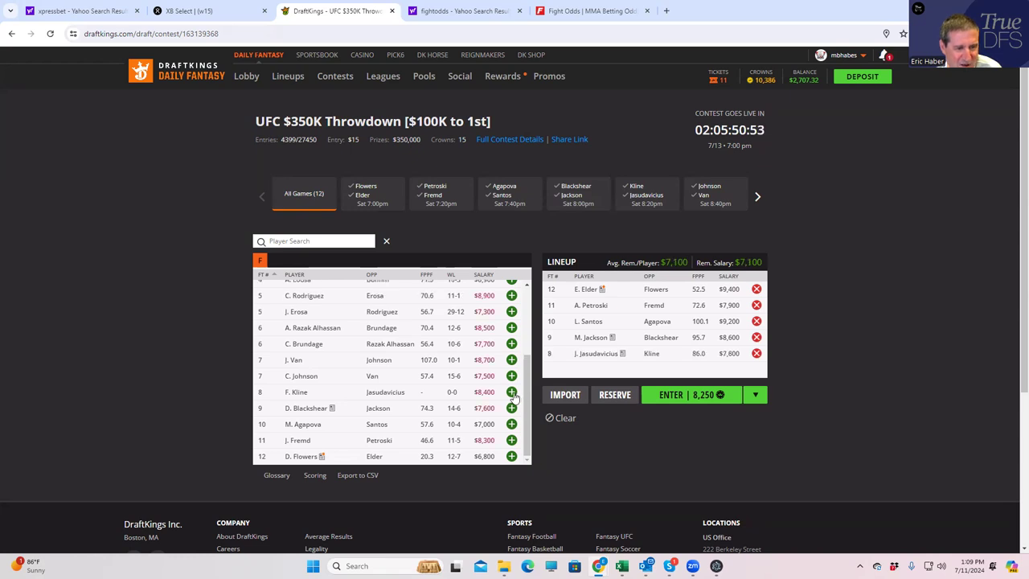
pyautogui.click(599, 353)
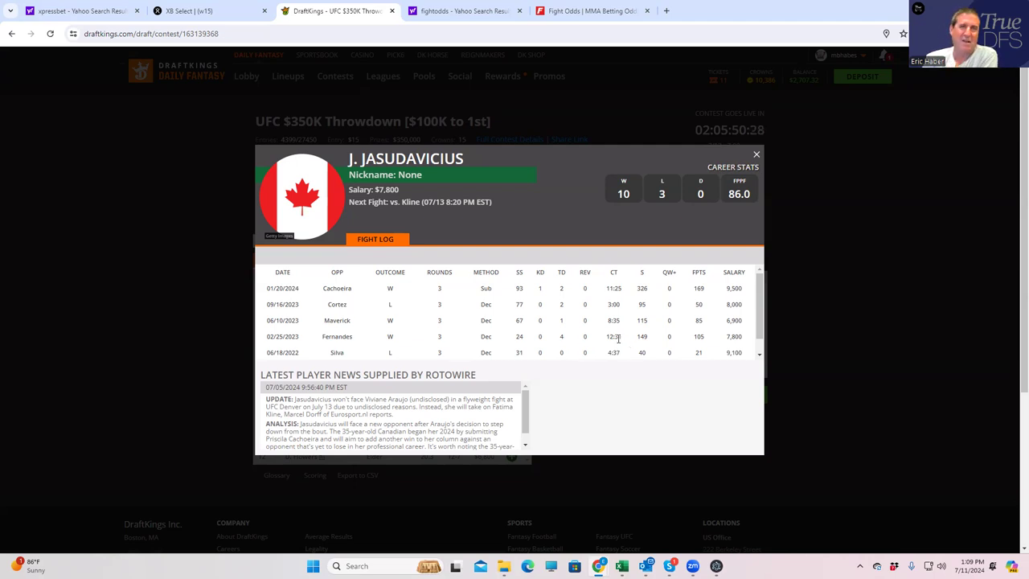
pyautogui.click(756, 154)
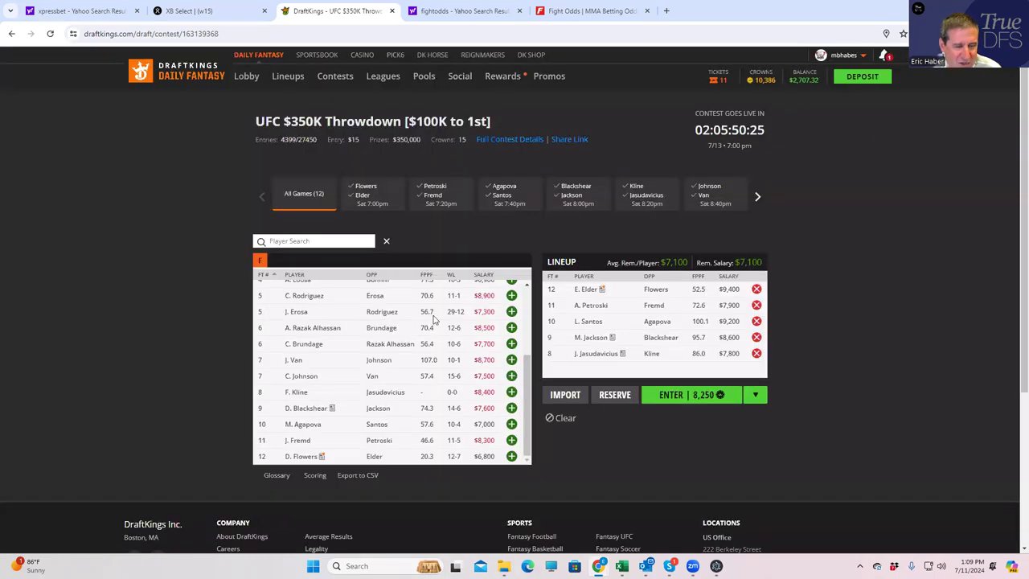
# - Switch to FightOdds and review the Jasmine Jasudavicius vs. Fatima Kline prop odds, including the win-method lines, before returning to DraftKings
pyautogui.click(591, 11)
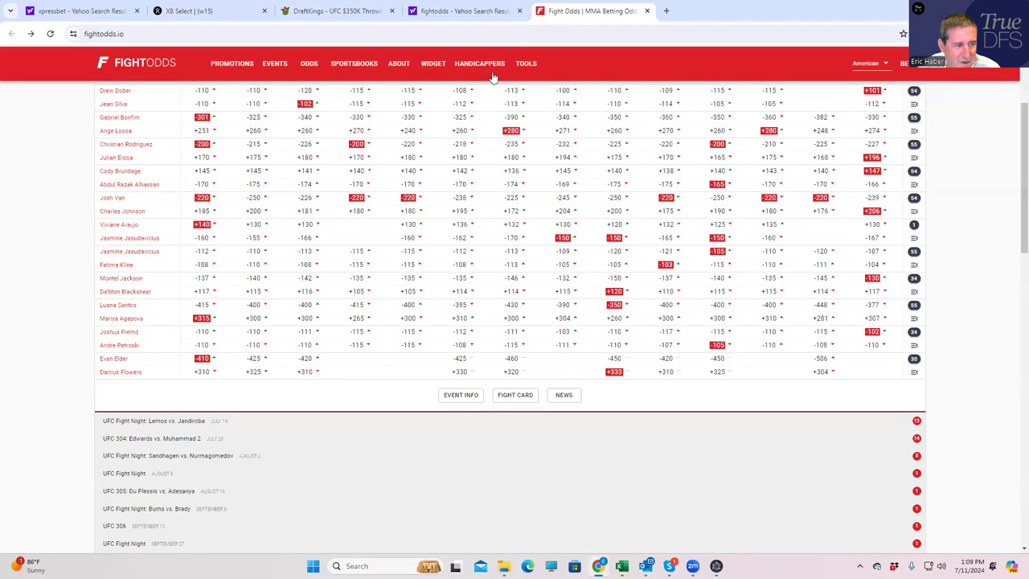
pyautogui.click(914, 252)
pyautogui.scroll(-2, 370, 354)
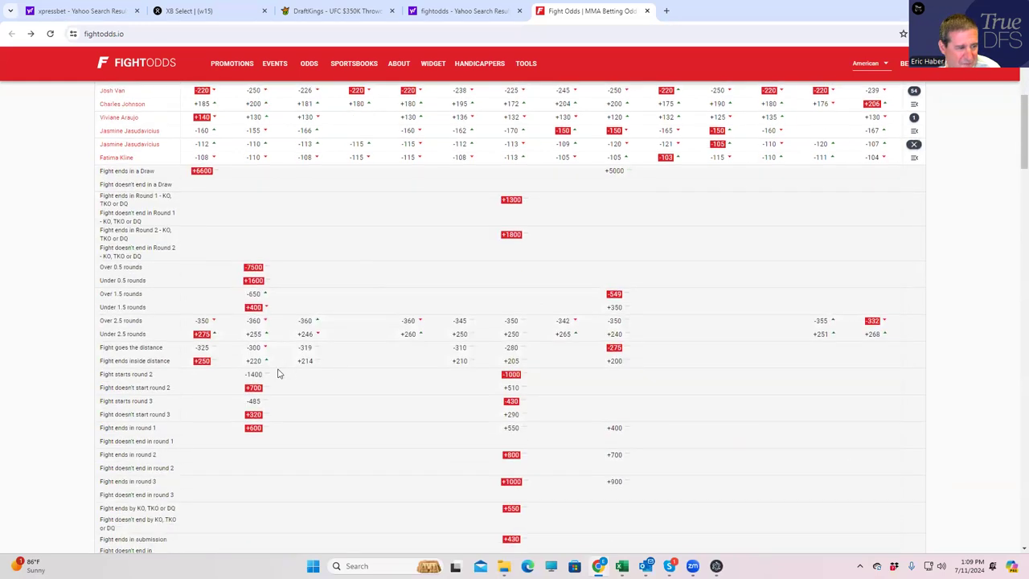
pyautogui.scroll(-2, 277, 389)
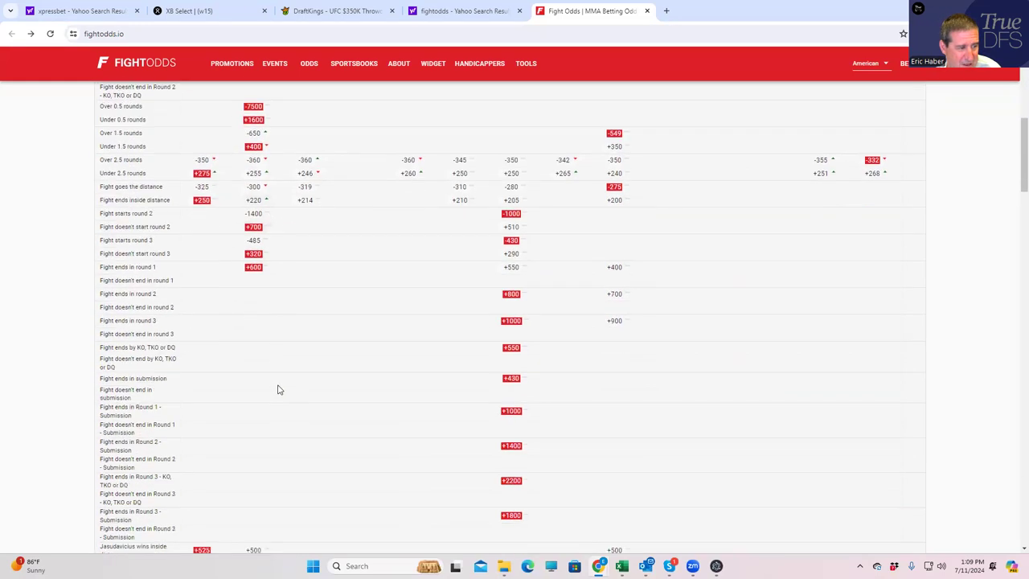
pyautogui.scroll(-3, 277, 389)
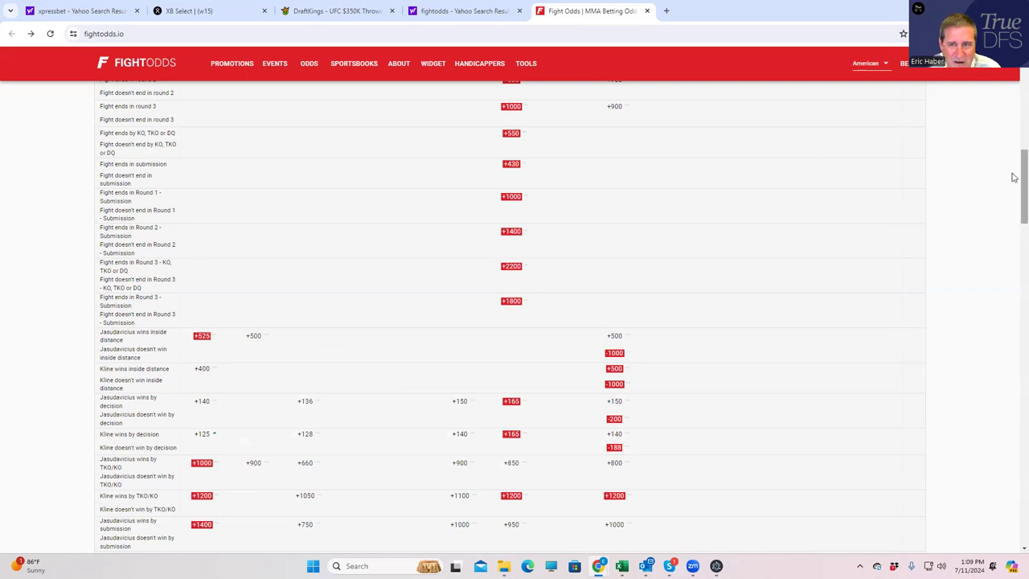
pyautogui.scroll(10, 515, 321)
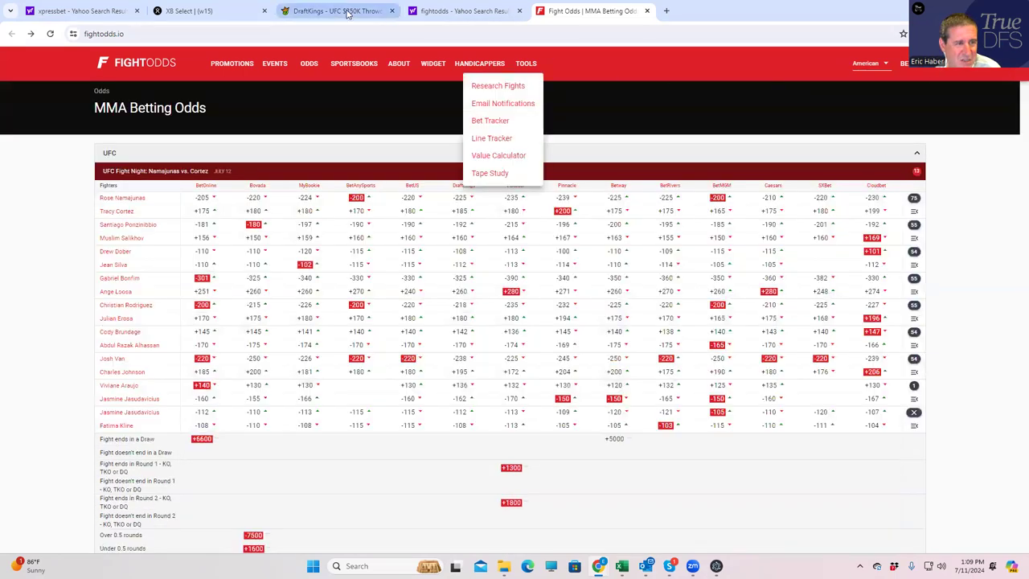
pyautogui.click(338, 10)
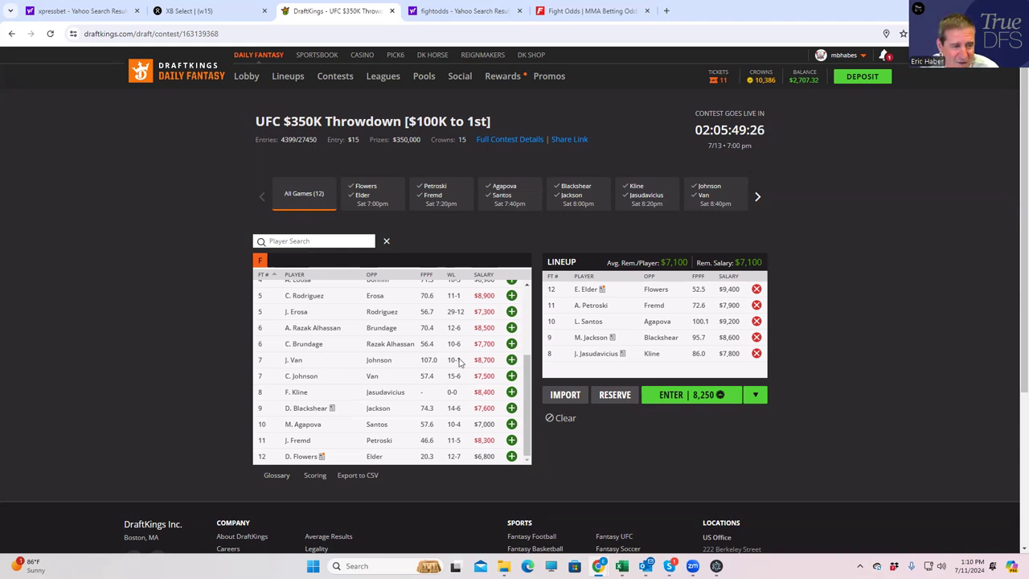
# - Return to FightOdds, collapse the Jasudavicius vs. Kline props, and expand the Josh Van vs. Charles Johnson prop odds to review them
pyautogui.click(590, 10)
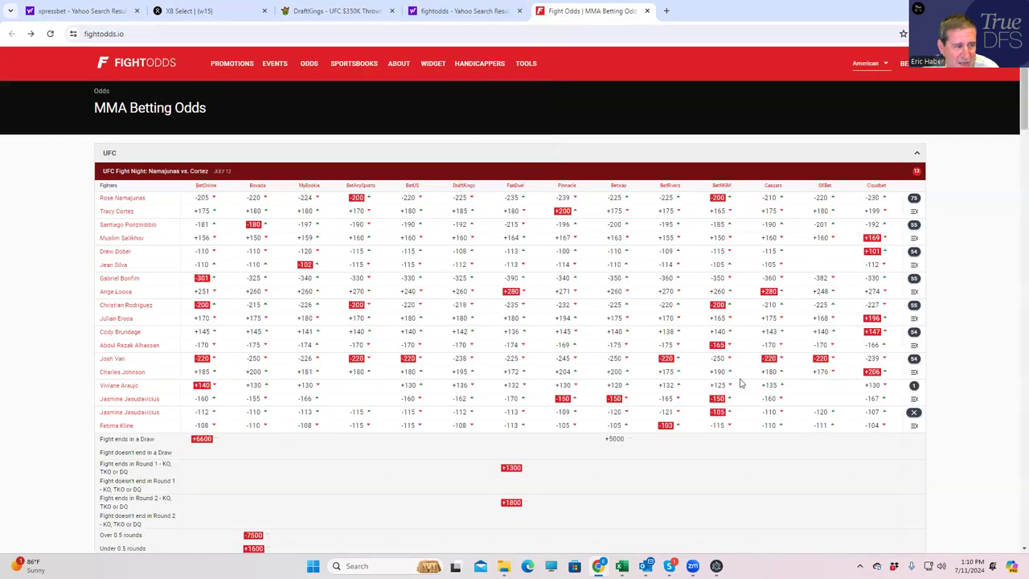
pyautogui.click(913, 412)
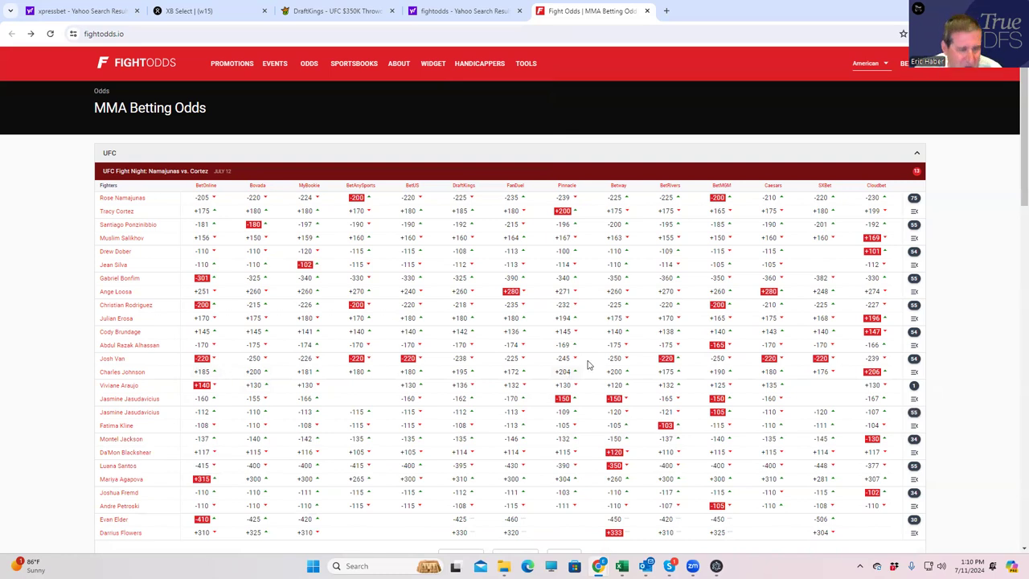
pyautogui.click(915, 361)
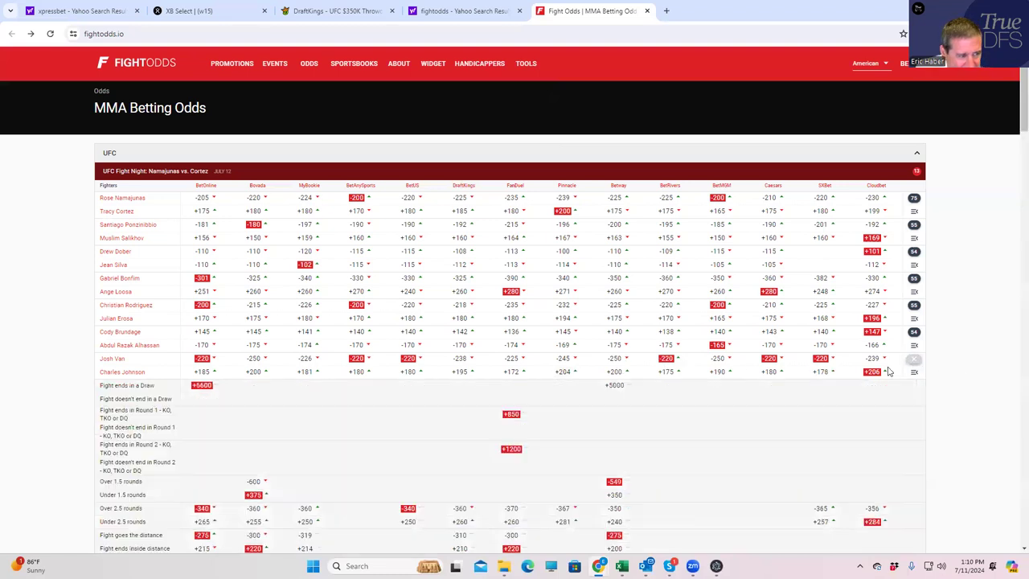
pyautogui.scroll(-3, 410, 487)
pyautogui.scroll(-3, 273, 487)
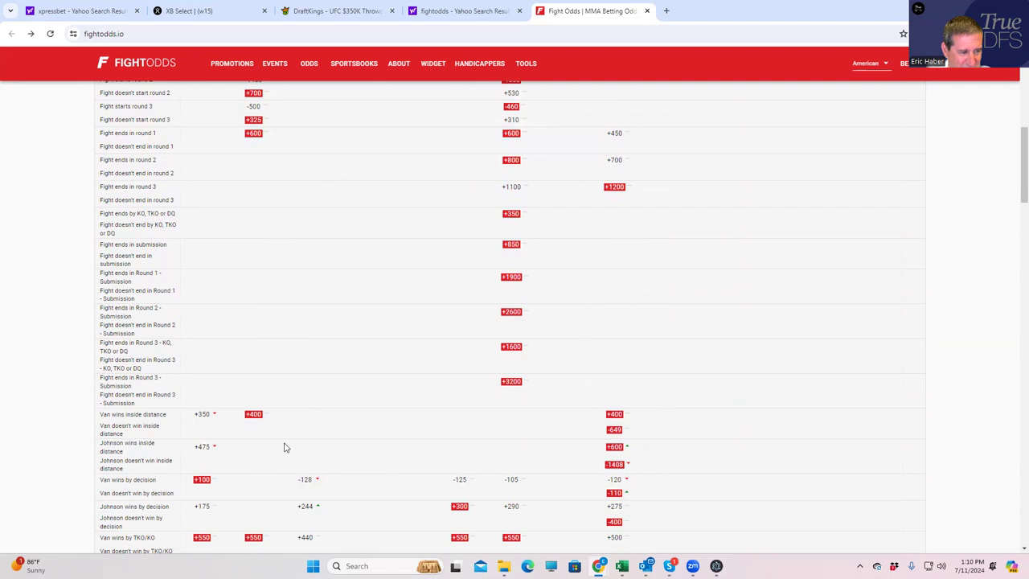
pyautogui.scroll(1, 888, 213)
pyautogui.scroll(3, 892, 205)
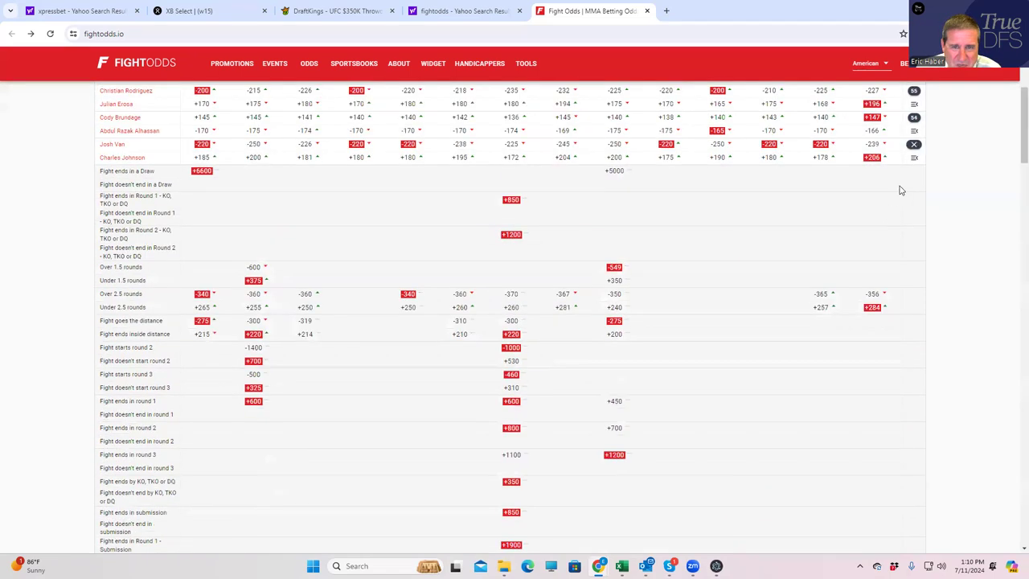
# - Collapse the Van vs. Johnson props, check the lineup and salaries on DraftKings, and return to the FightOdds fight list
pyautogui.click(914, 147)
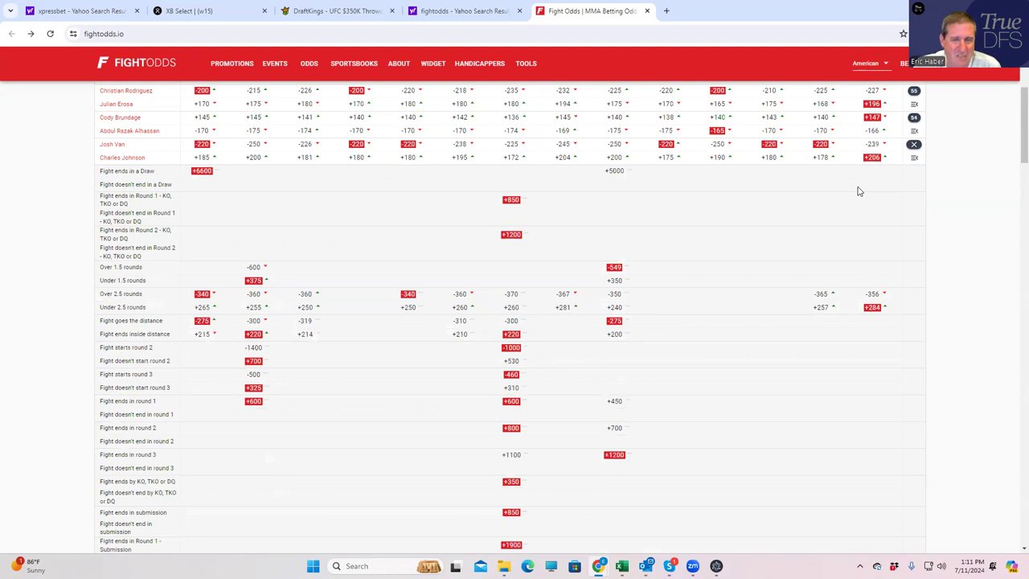
pyautogui.click(914, 147)
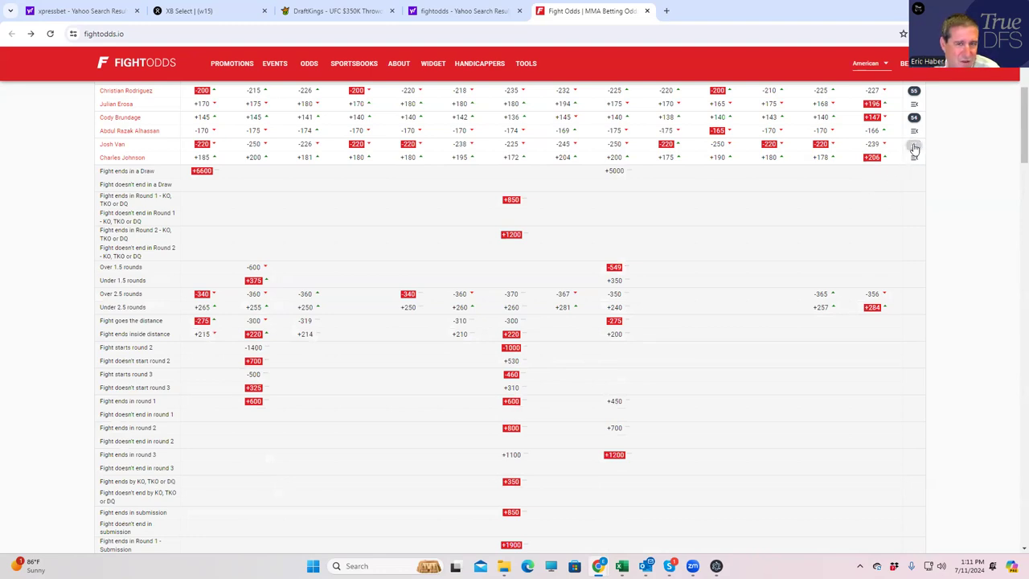
pyautogui.click(326, 11)
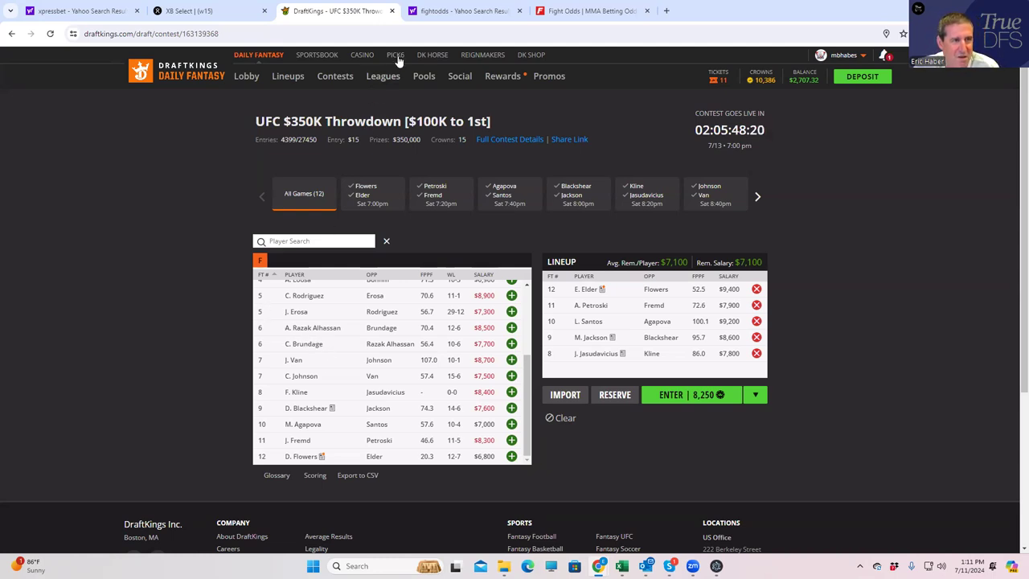
pyautogui.click(583, 15)
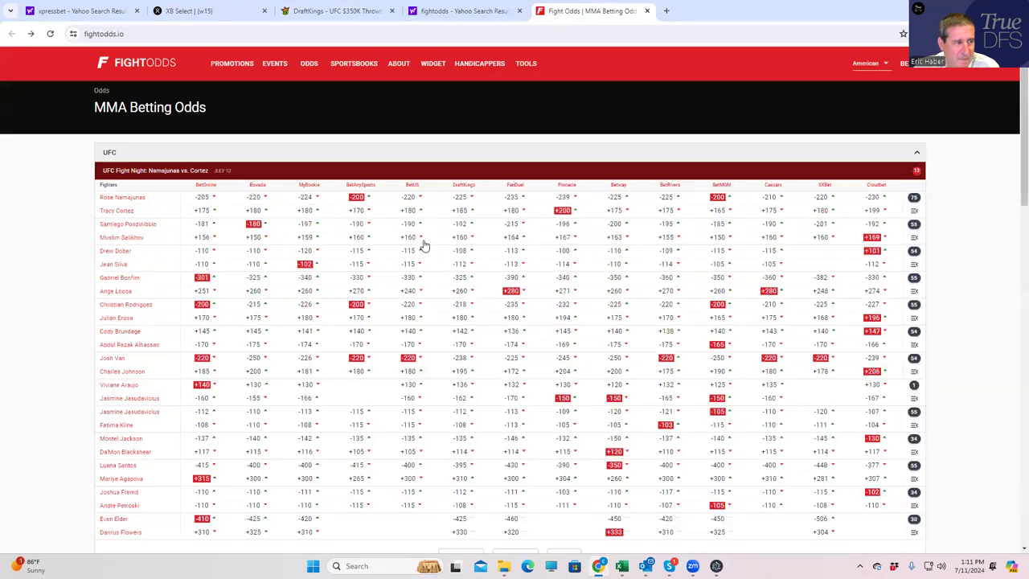
# - Expand the Cody Brundage vs. Abdul Razak Alhassan prop odds and review the round and win-method lines
pyautogui.click(914, 333)
pyautogui.scroll(-3, 306, 422)
pyautogui.scroll(-4, 203, 436)
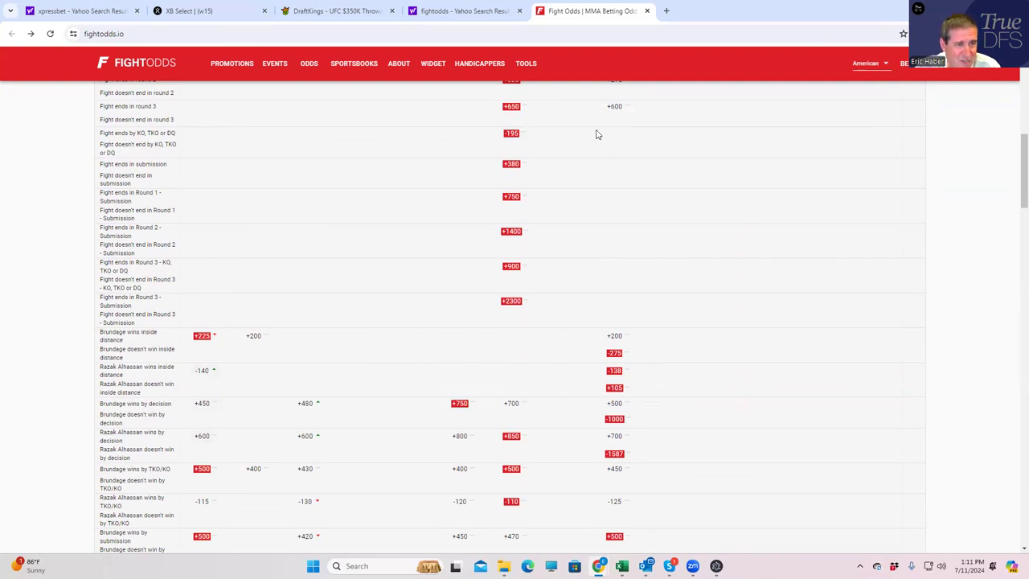
# - Switch to DraftKings, add A. Razak Alhassan to the lineup, and replace M. Jackson with C. Brundage
pyautogui.click(328, 13)
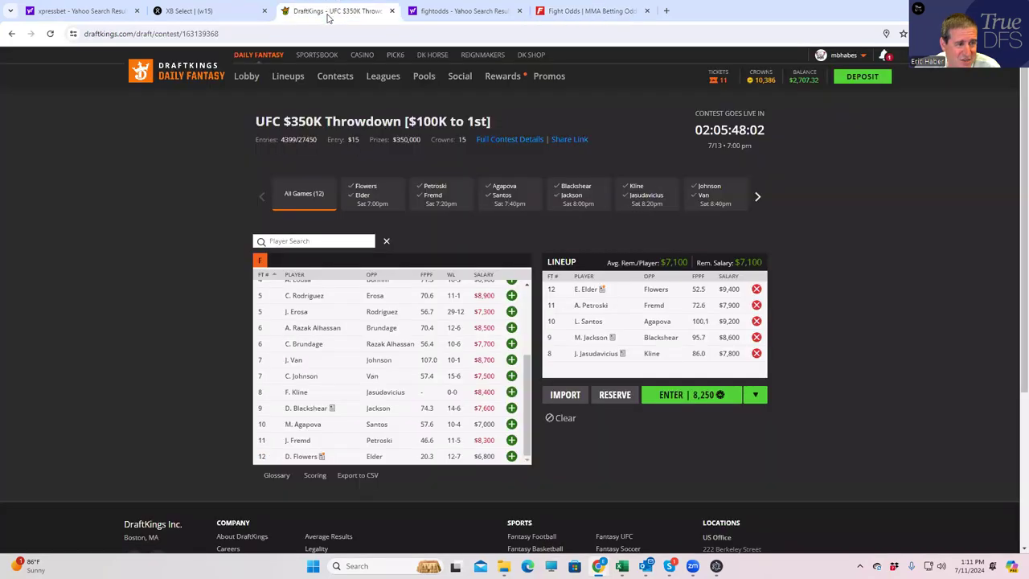
pyautogui.click(512, 328)
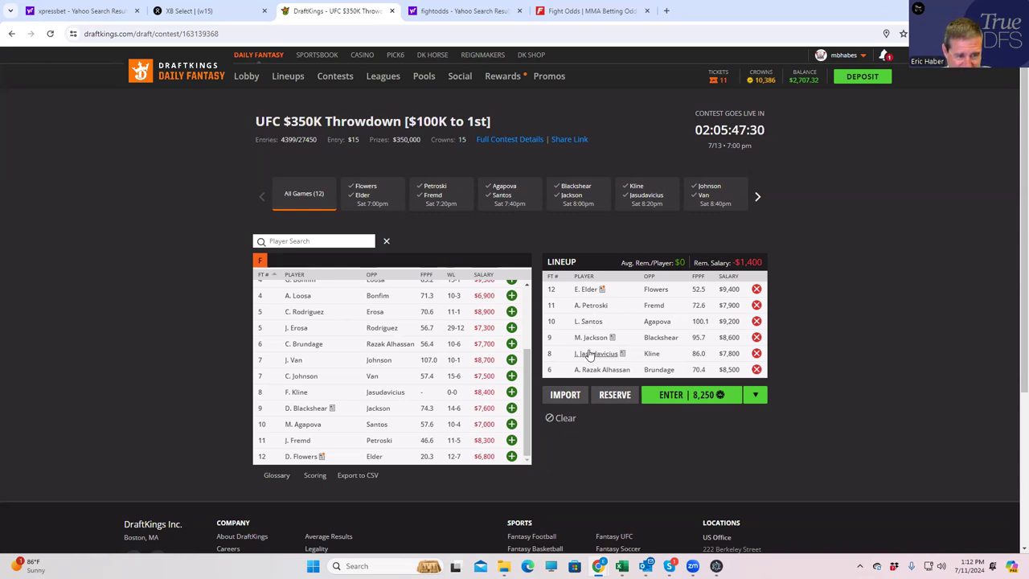
pyautogui.click(755, 337)
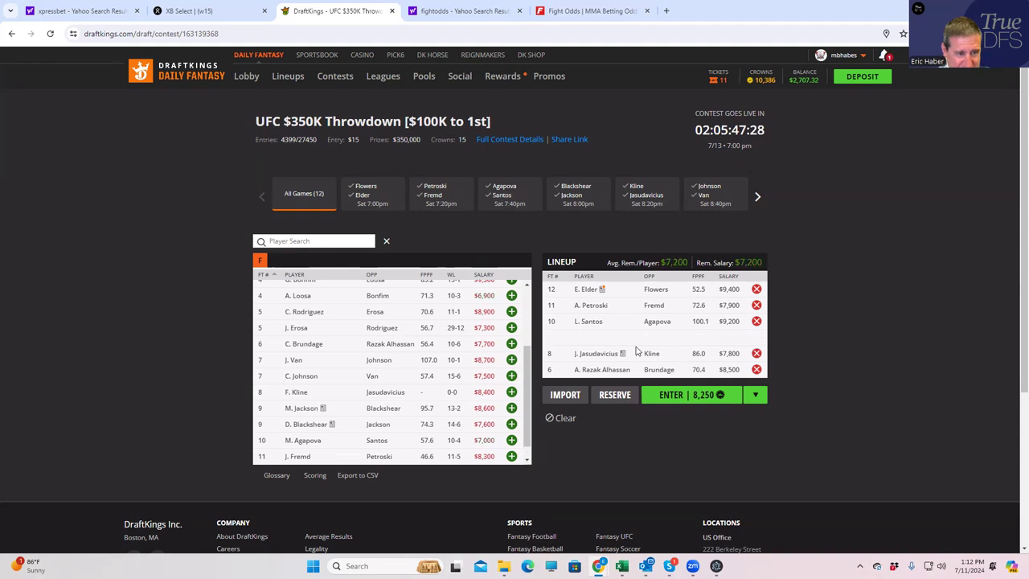
pyautogui.click(512, 346)
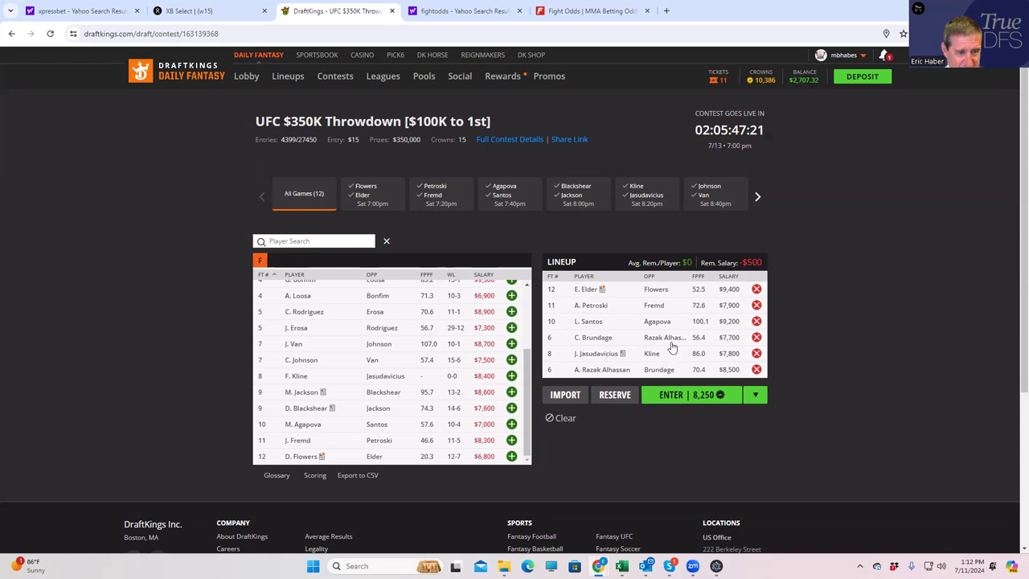
pyautogui.moveTo(527, 354); pyautogui.dragTo(527, 341)
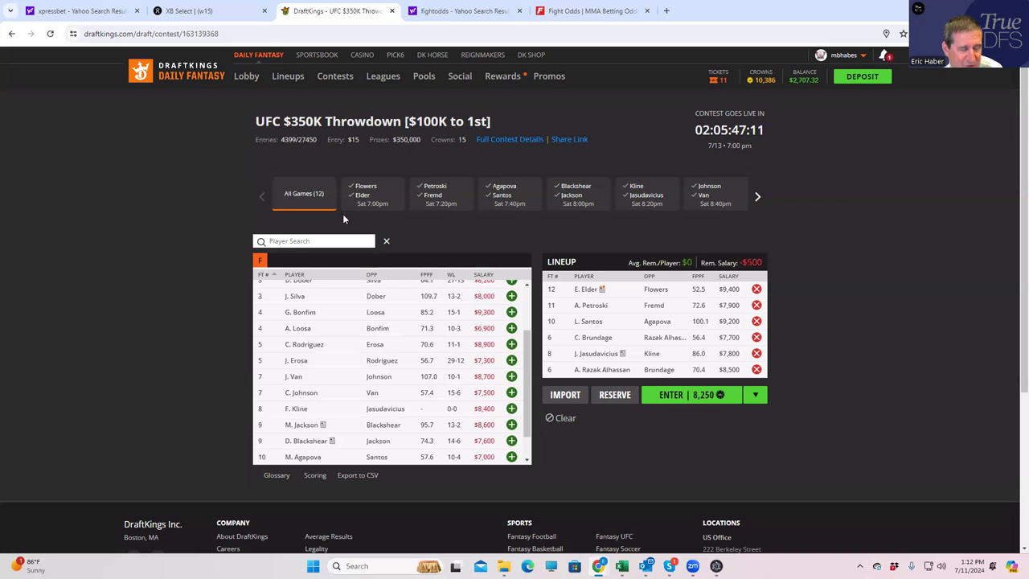
# - Return to FightOdds, collapse the Brundage vs. Alhassan props, and review the Christian Rodriguez vs. Julian Erosa prop odds, leaving them collapsed
pyautogui.click(554, 19)
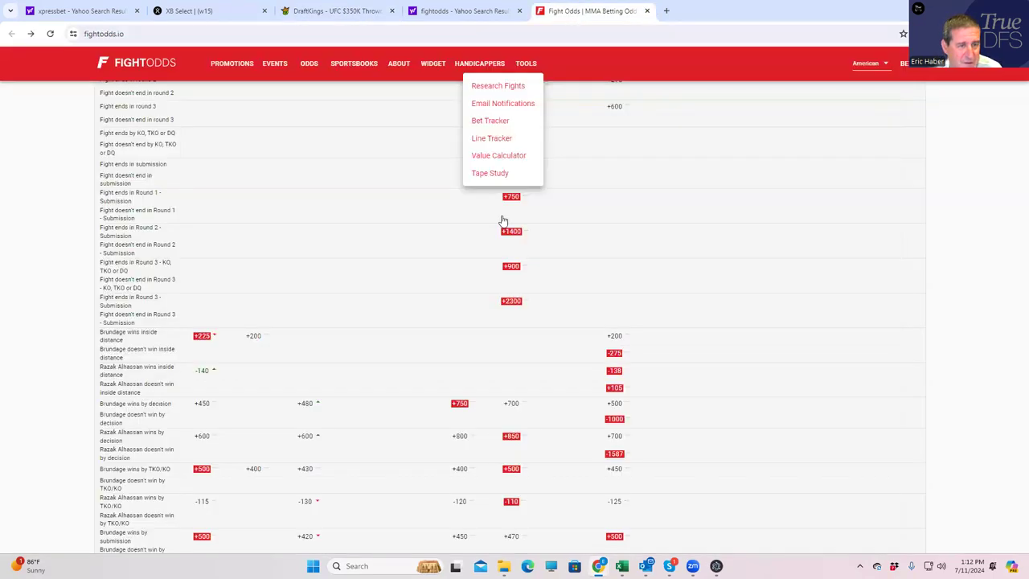
pyautogui.scroll(1, 683, 253)
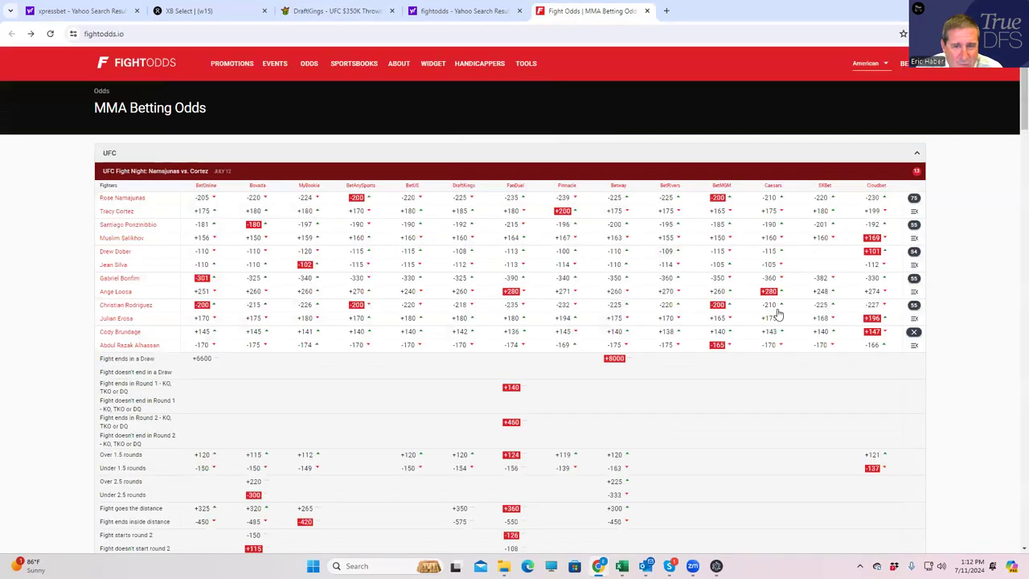
pyautogui.click(914, 331)
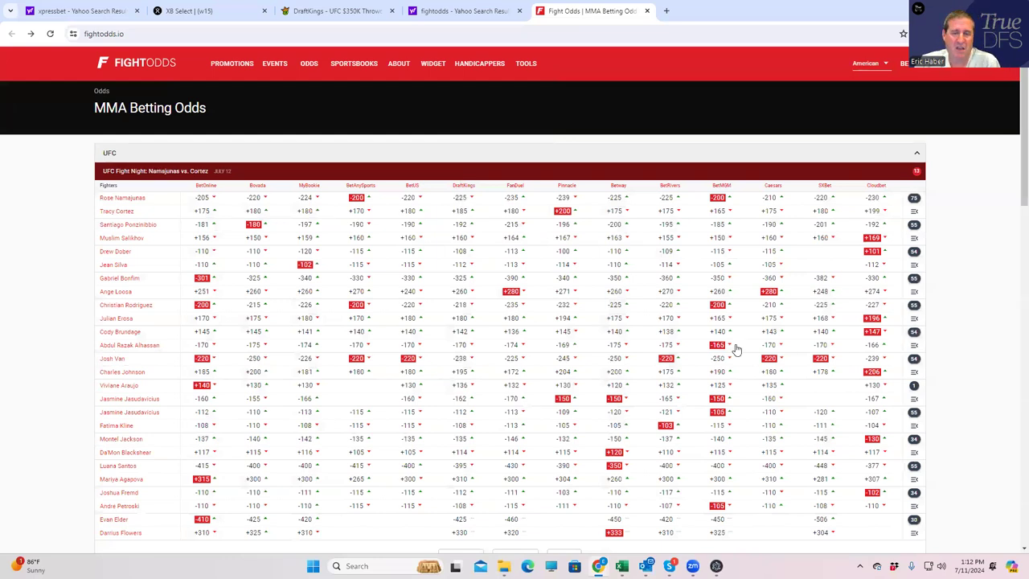
pyautogui.click(914, 306)
pyautogui.scroll(-2, 225, 454)
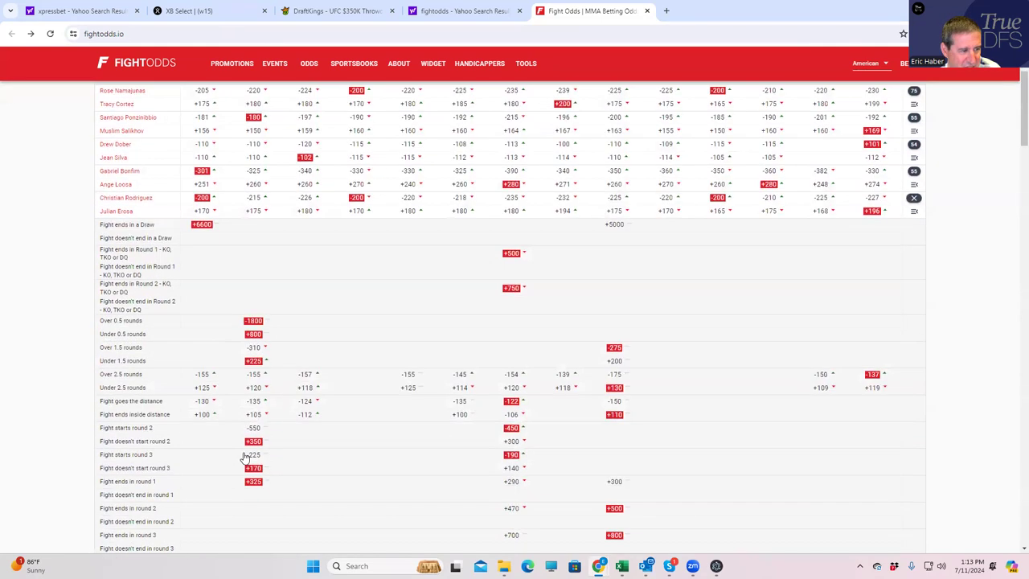
pyautogui.scroll(-4, 246, 457)
pyautogui.scroll(-3, 245, 454)
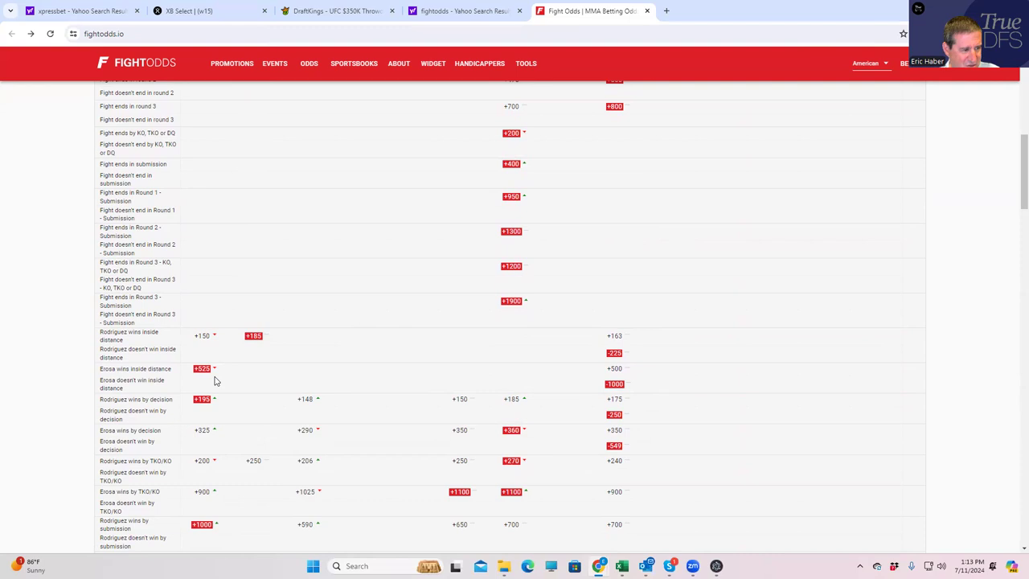
pyautogui.scroll(7, 715, 277)
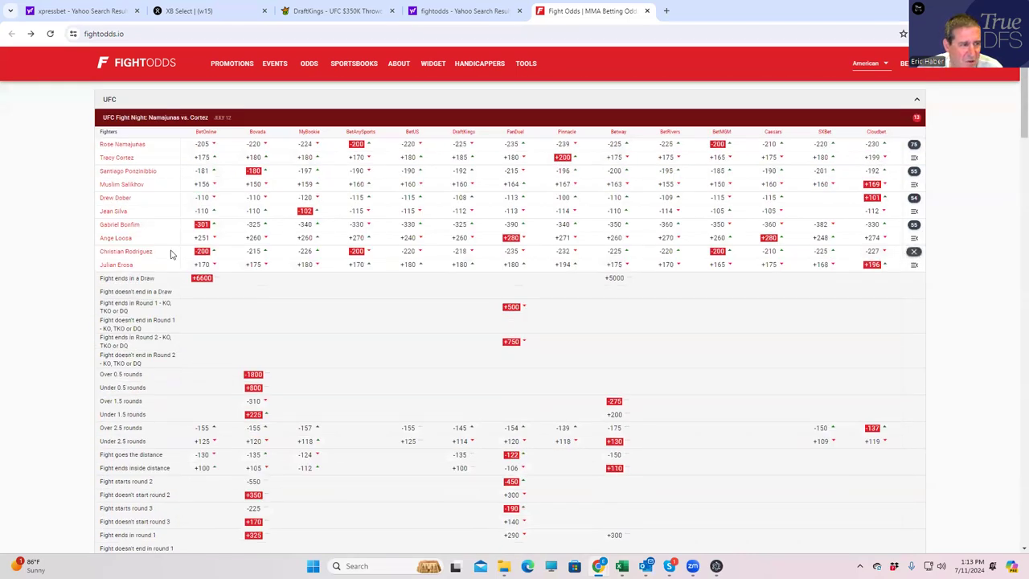
pyautogui.click(915, 255)
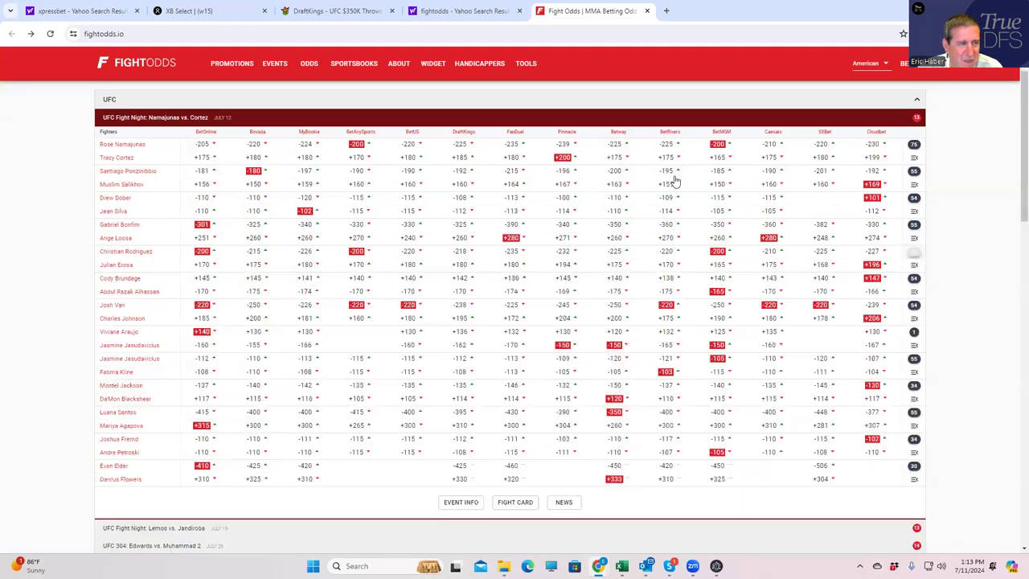
# - Check the lineup on DraftKings, return to FightOdds, and expand the Gabriel Bonfim vs. Ange Loosa prop odds to review them
pyautogui.click(341, 11)
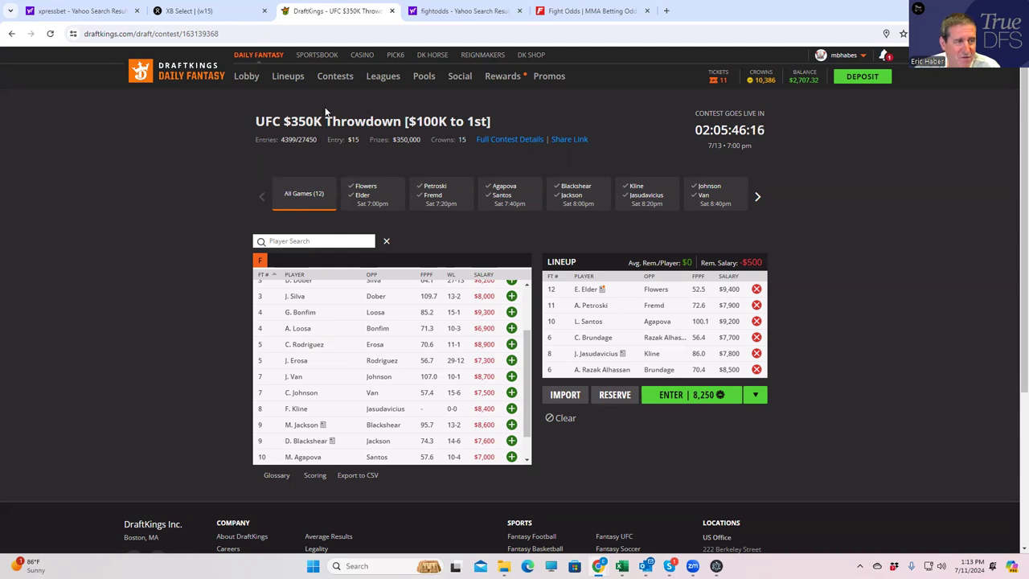
pyautogui.click(589, 16)
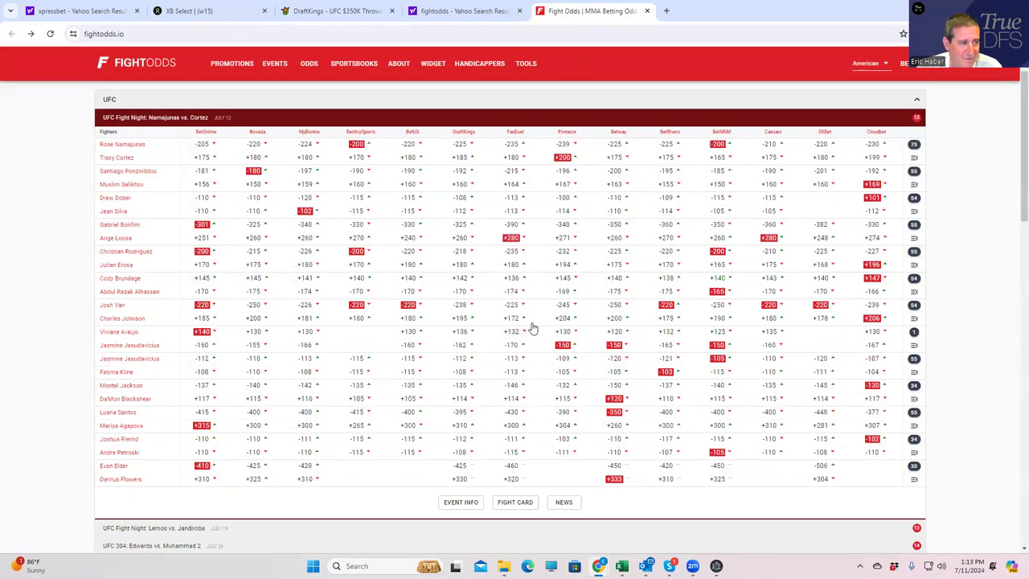
pyautogui.click(915, 230)
pyautogui.scroll(-1, 418, 337)
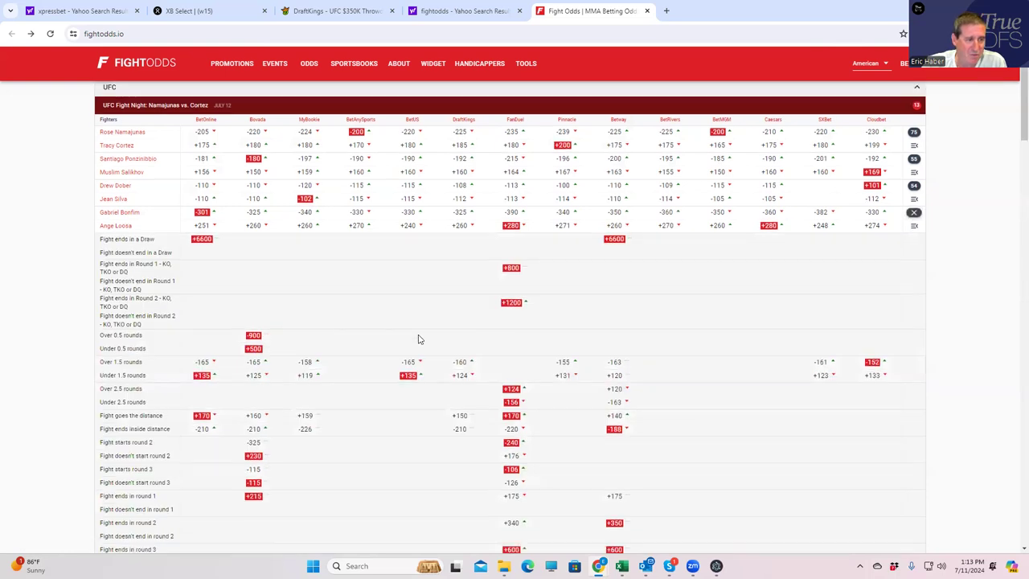
pyautogui.scroll(-2, 426, 342)
pyautogui.scroll(2, 443, 349)
pyautogui.scroll(-5, 447, 346)
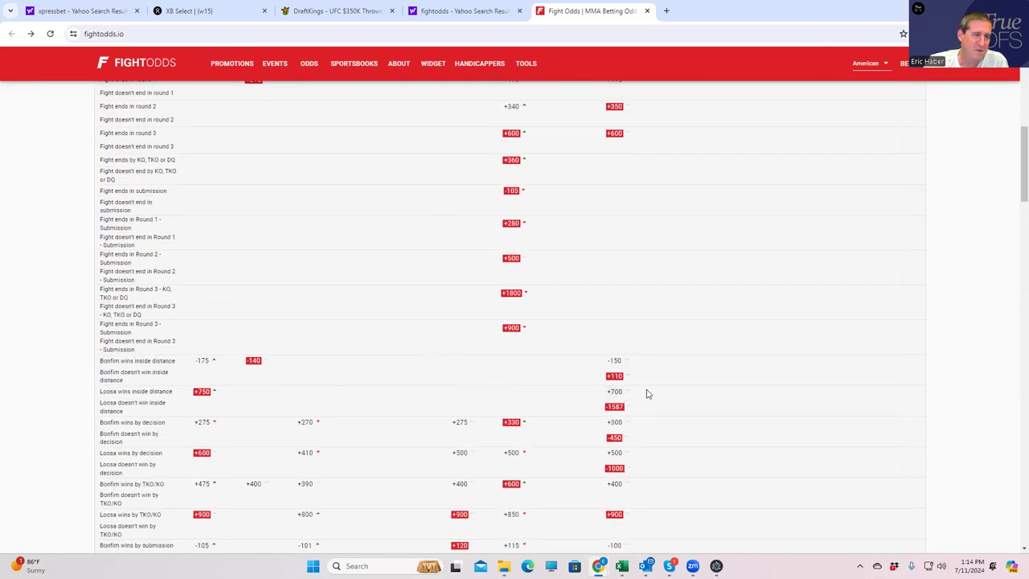
# - Switch to DraftKings, replace E. Elder with G. Bonfim, and remove L. Santos from the lineup
pyautogui.click(333, 13)
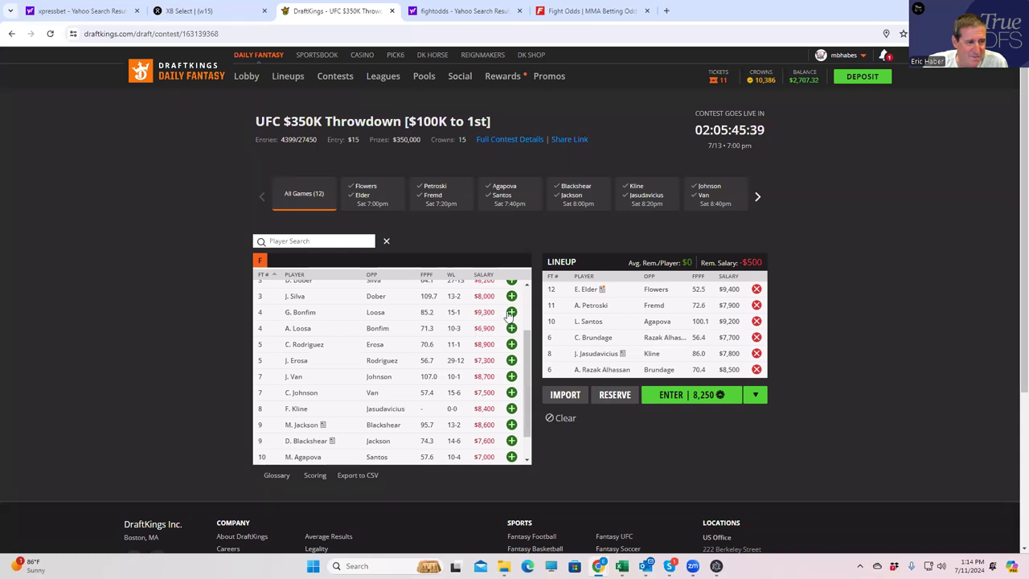
pyautogui.click(756, 290)
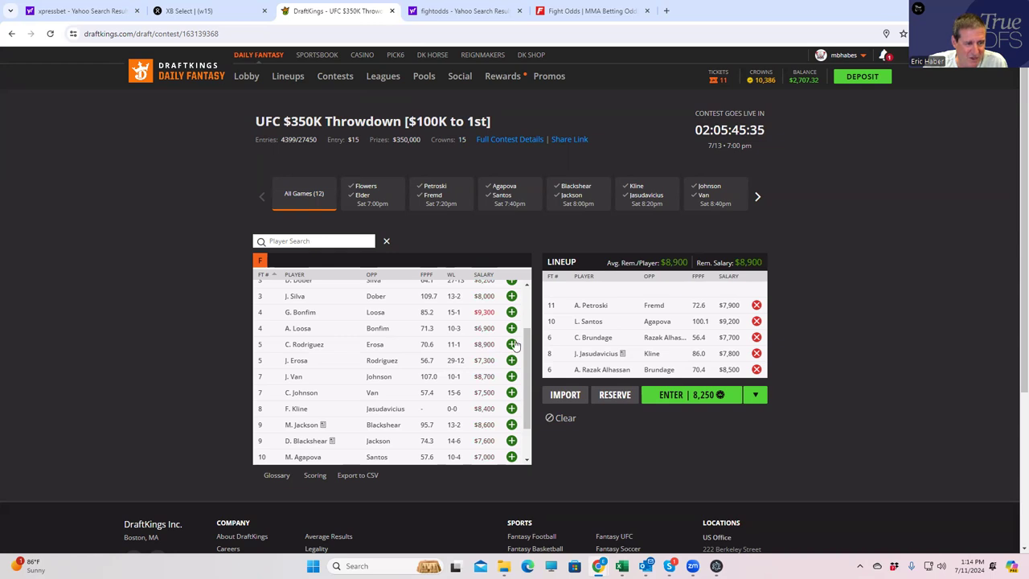
pyautogui.click(511, 313)
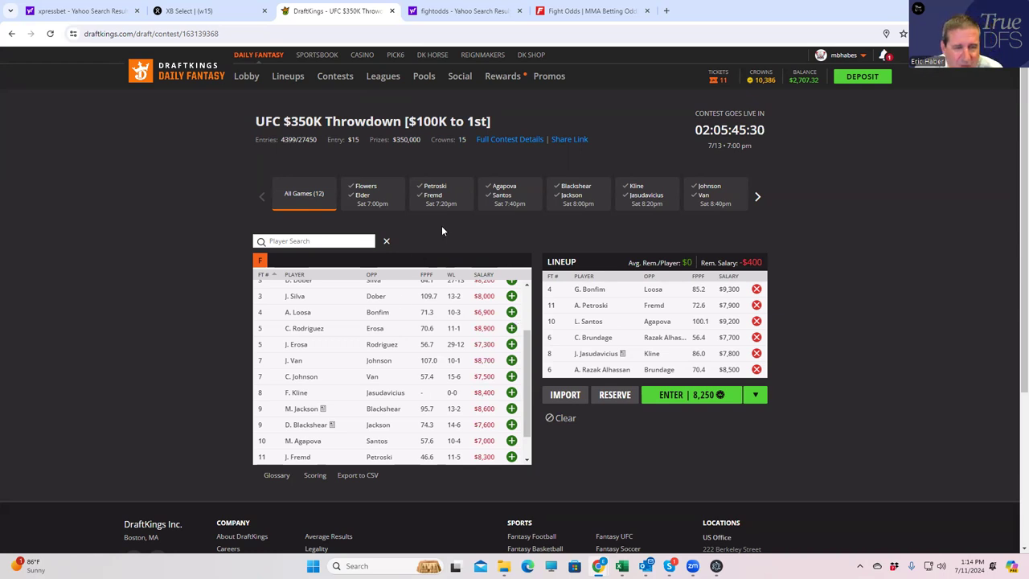
pyautogui.click(756, 321)
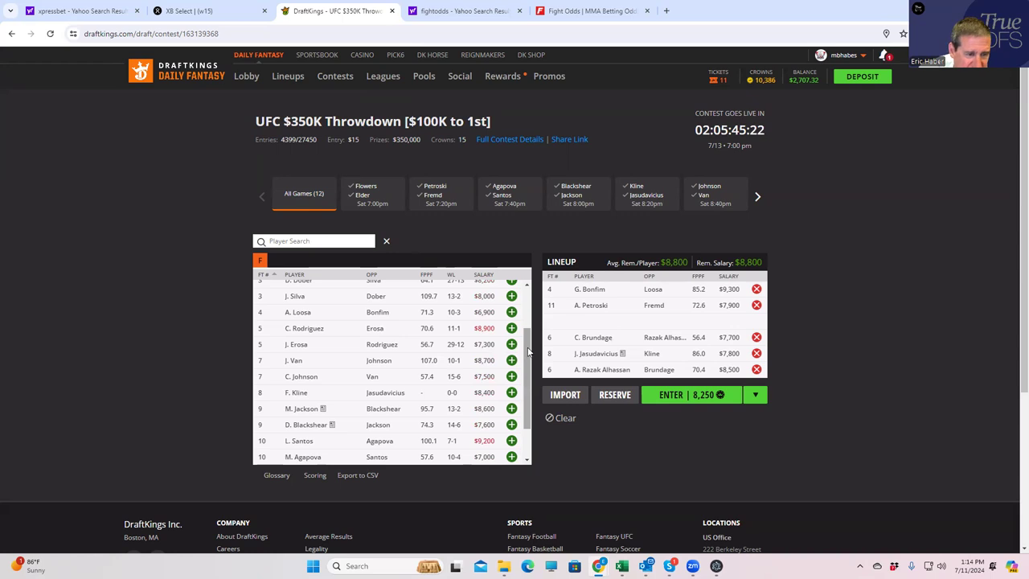
pyautogui.scroll(2, 529, 354)
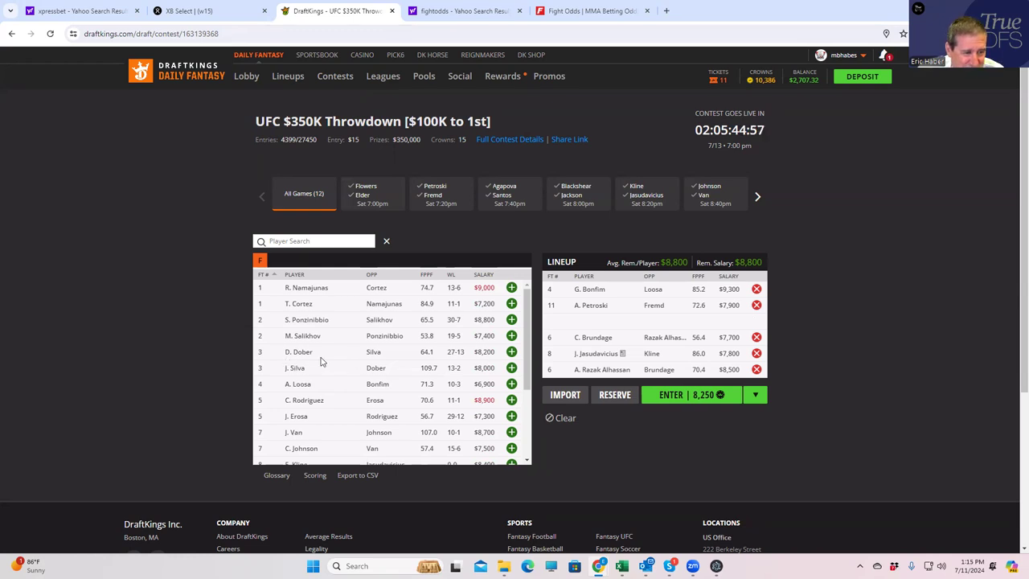
# - Return to FightOdds, collapse the Bonfim vs. Loosa props, and expand the Drew Dober vs. Jean Silva prop odds to review them
pyautogui.click(571, 13)
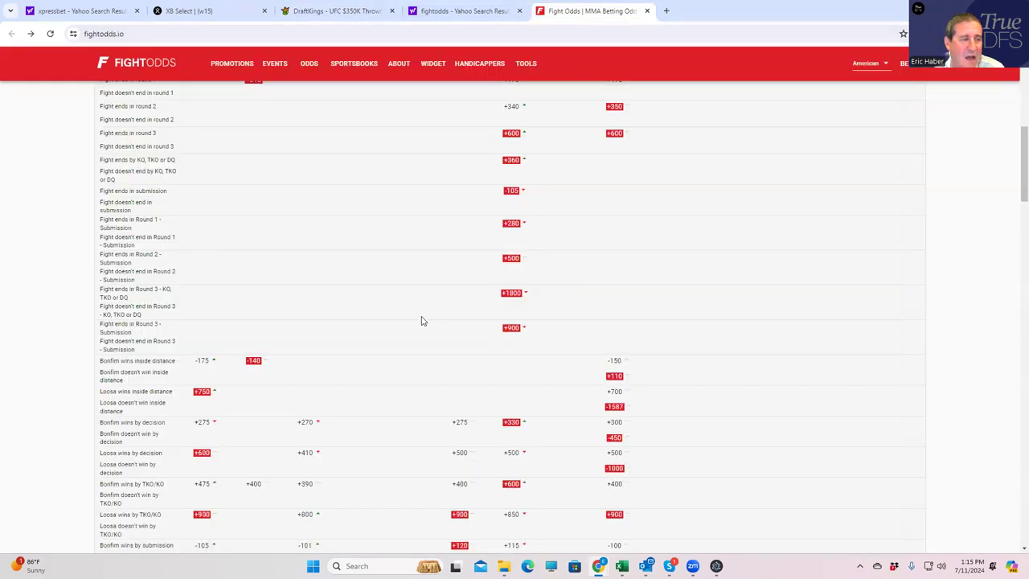
pyautogui.scroll(5, 425, 305)
pyautogui.click(913, 170)
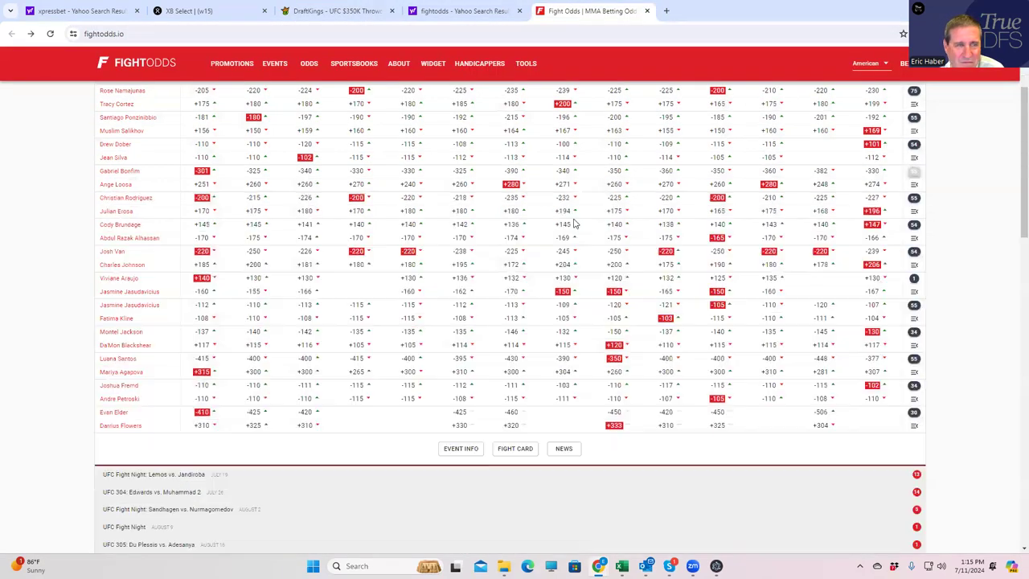
pyautogui.scroll(2, 747, 276)
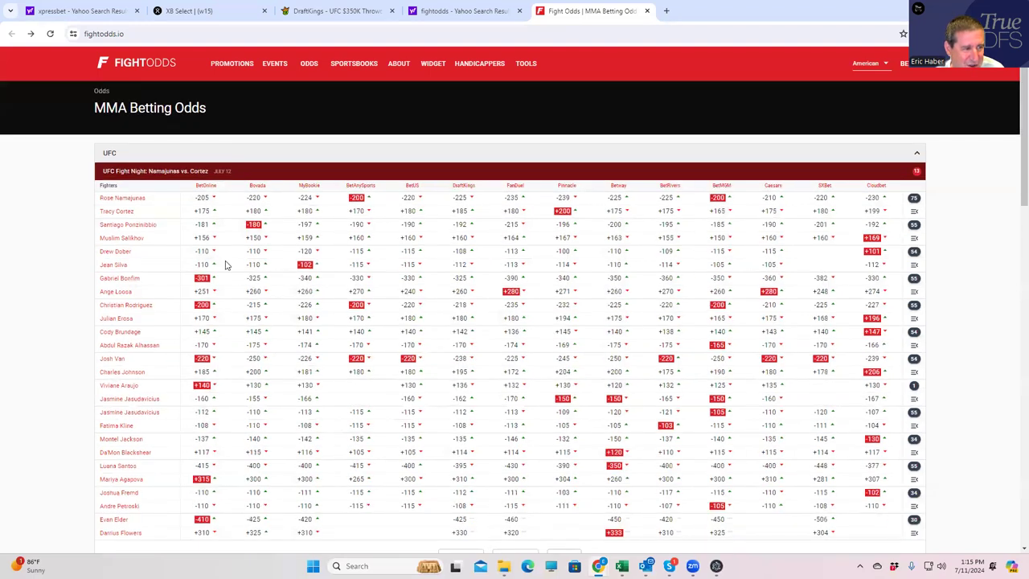
pyautogui.click(914, 250)
pyautogui.scroll(-3, 273, 402)
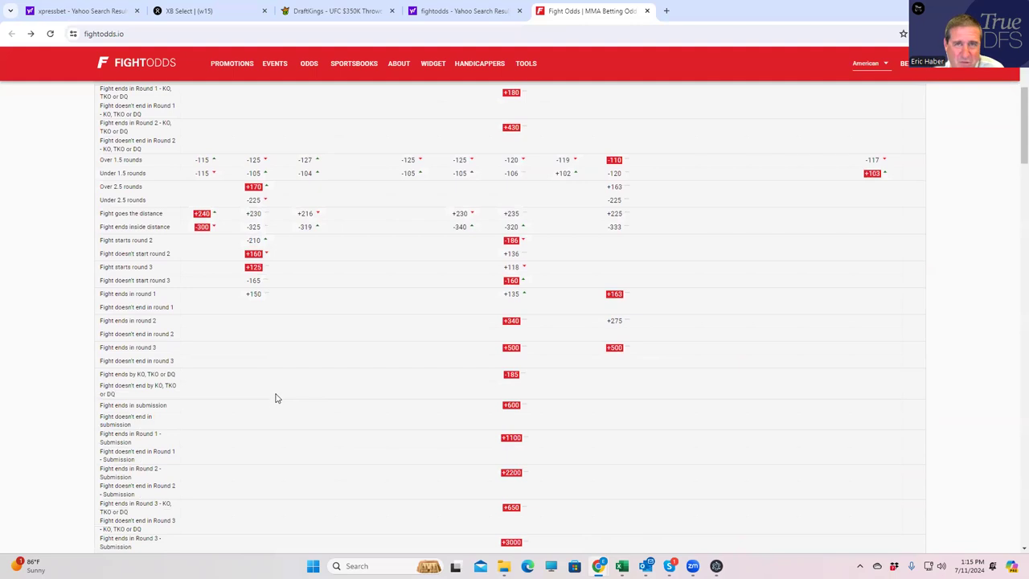
pyautogui.scroll(-2, 356, 397)
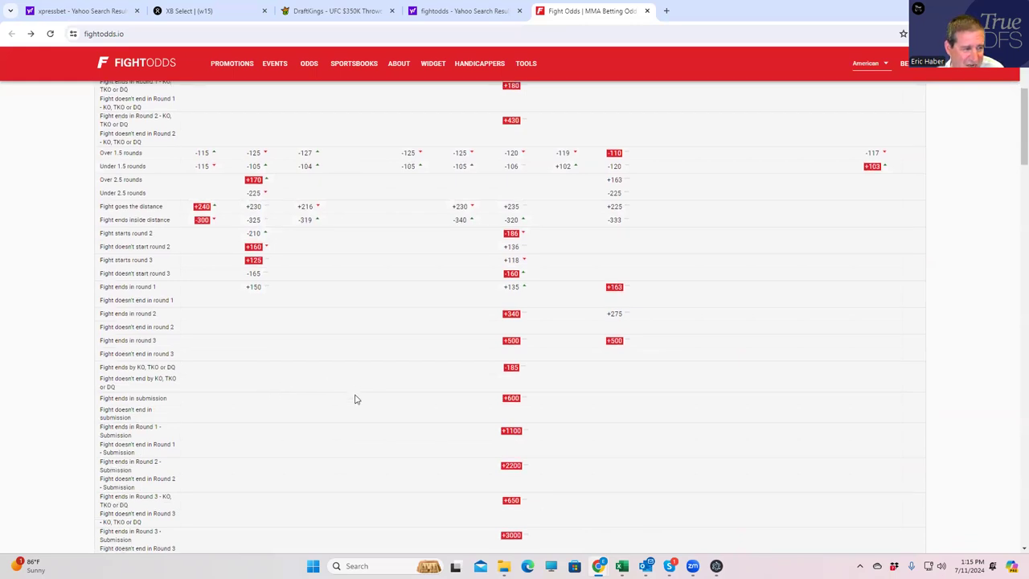
pyautogui.scroll(-1, 193, 427)
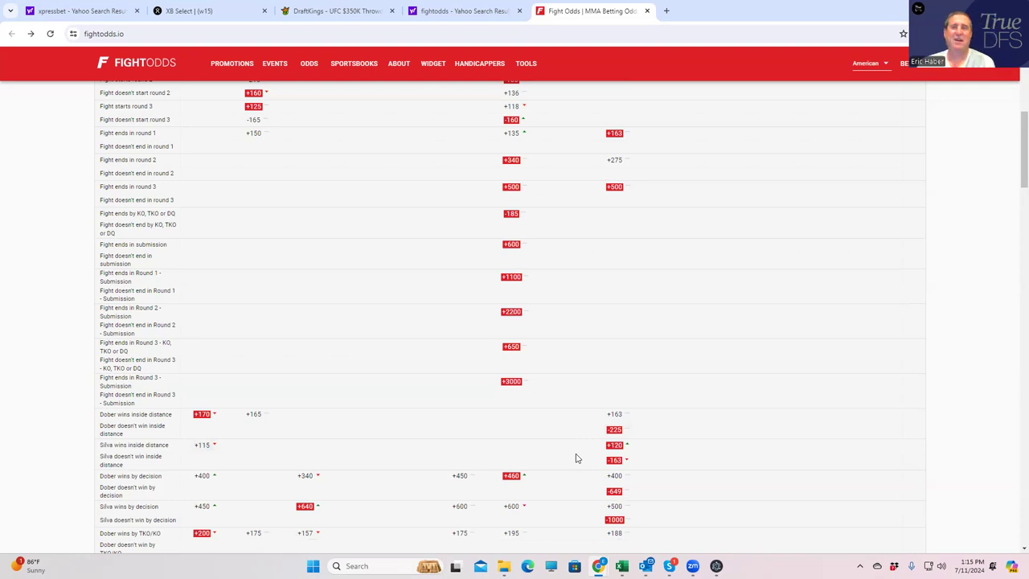
# - Switch to DraftKings, add J. Silva to the lineup, and remove A. Razak Alhassan
pyautogui.click(339, 9)
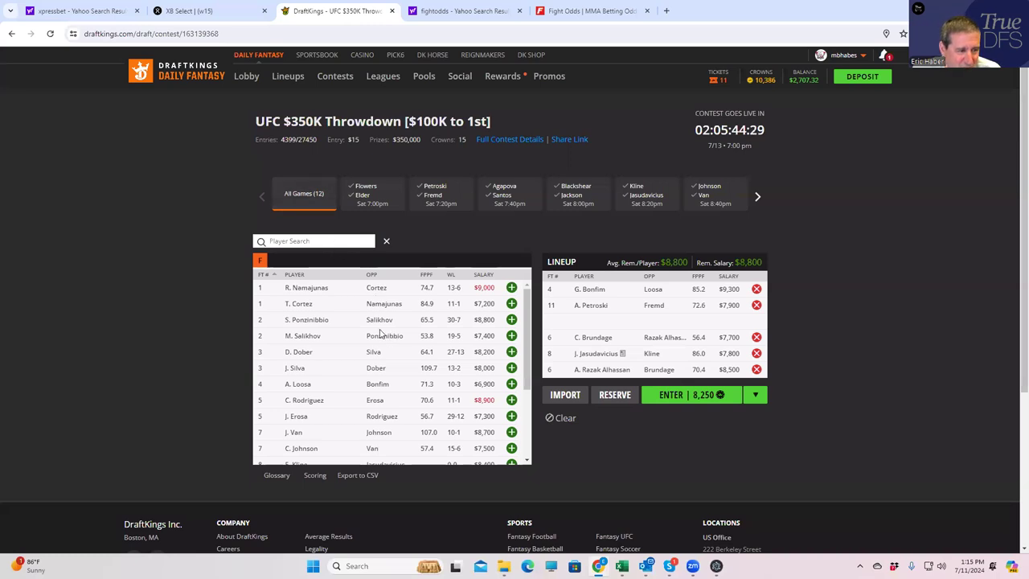
pyautogui.click(511, 367)
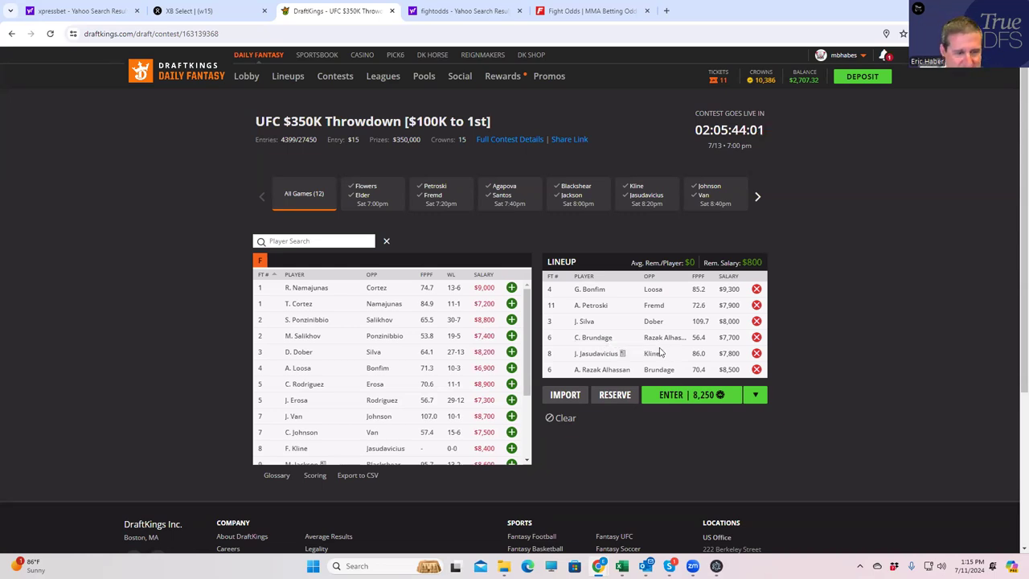
pyautogui.click(756, 370)
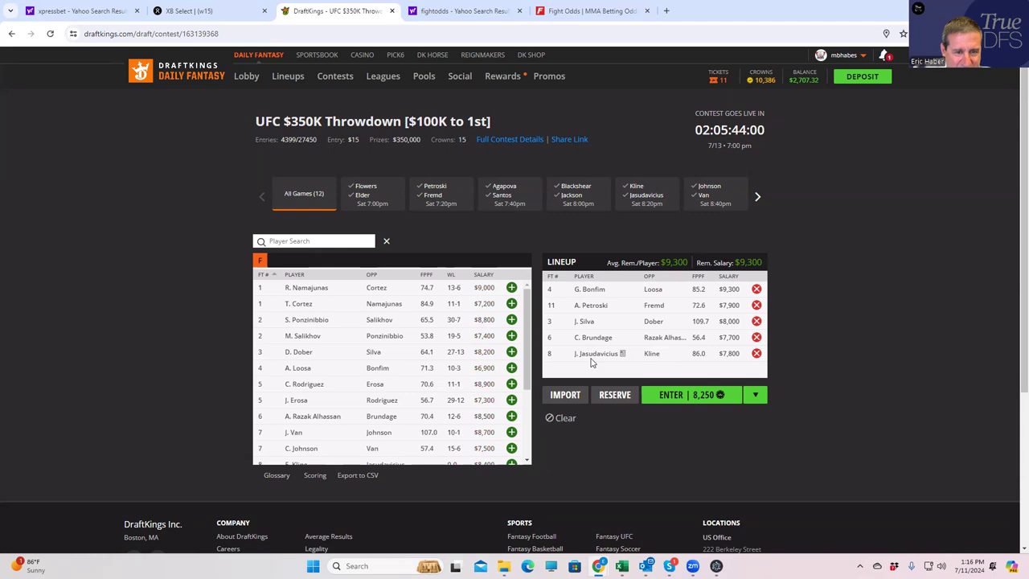
# - Sort the available fighters by highest salary, try L. Santos in the lineup, and remove both Santos and G. Bonfim
pyautogui.click(489, 275)
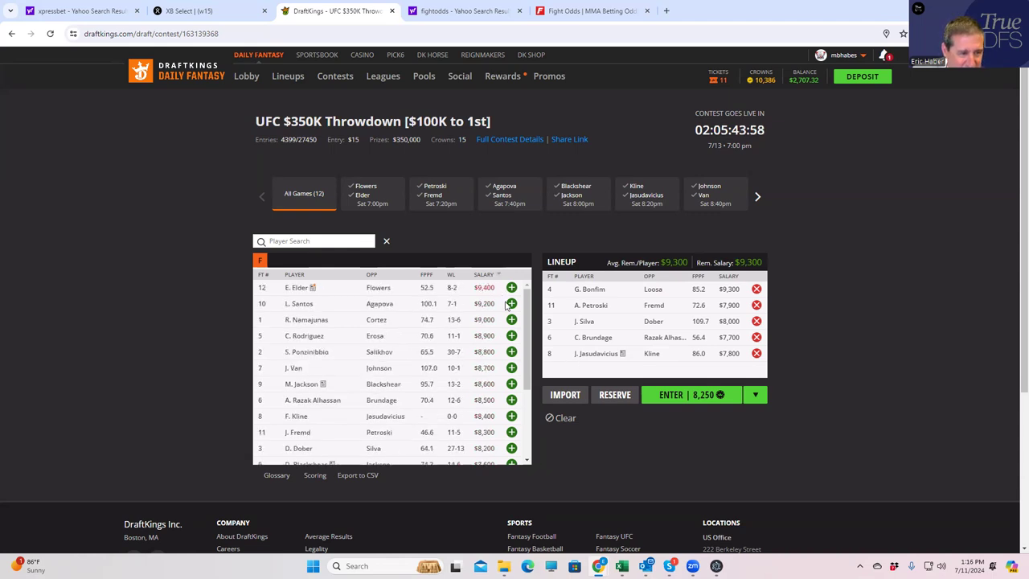
pyautogui.click(511, 303)
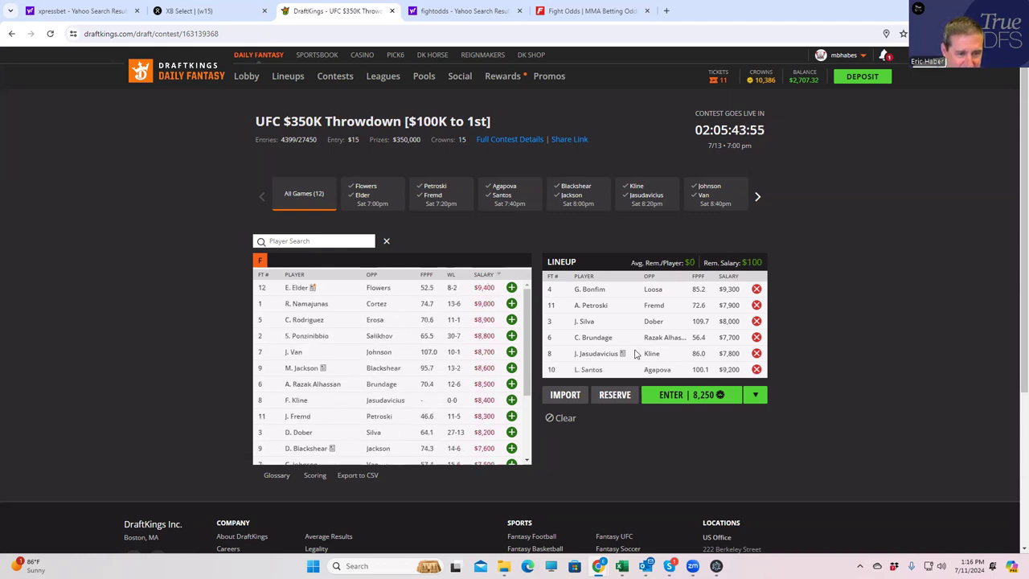
pyautogui.click(757, 370)
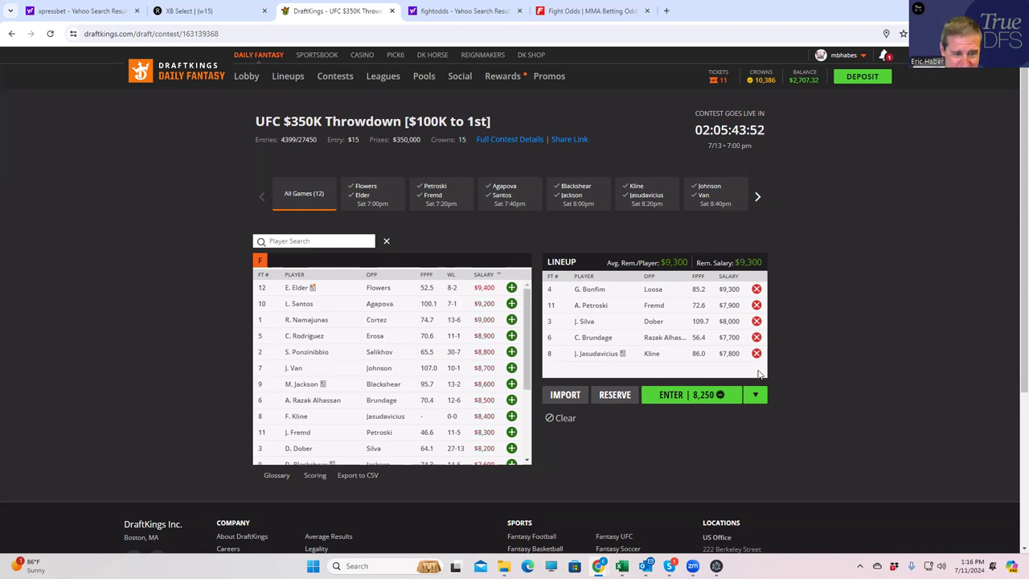
pyautogui.click(757, 289)
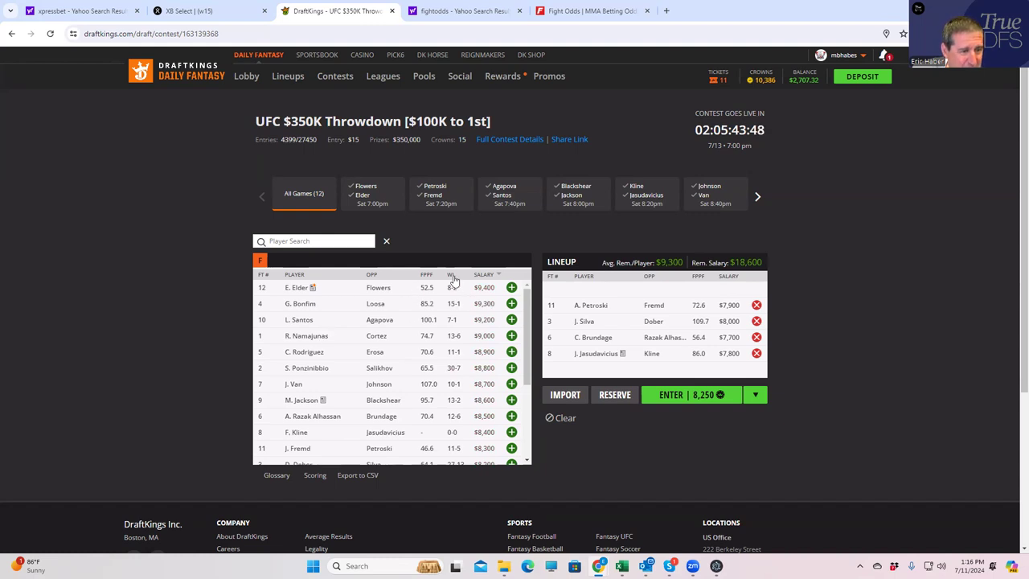
# - Sort the available fighters by fight number, then switch to FightOdds and collapse the Drew Dober vs. Jean Silva props
pyautogui.click(263, 275)
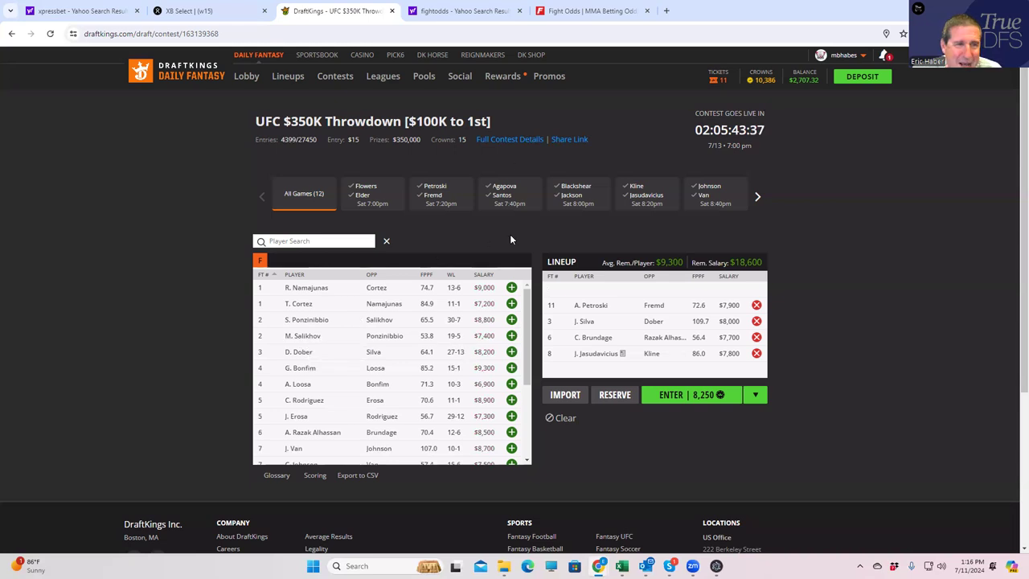
pyautogui.click(587, 11)
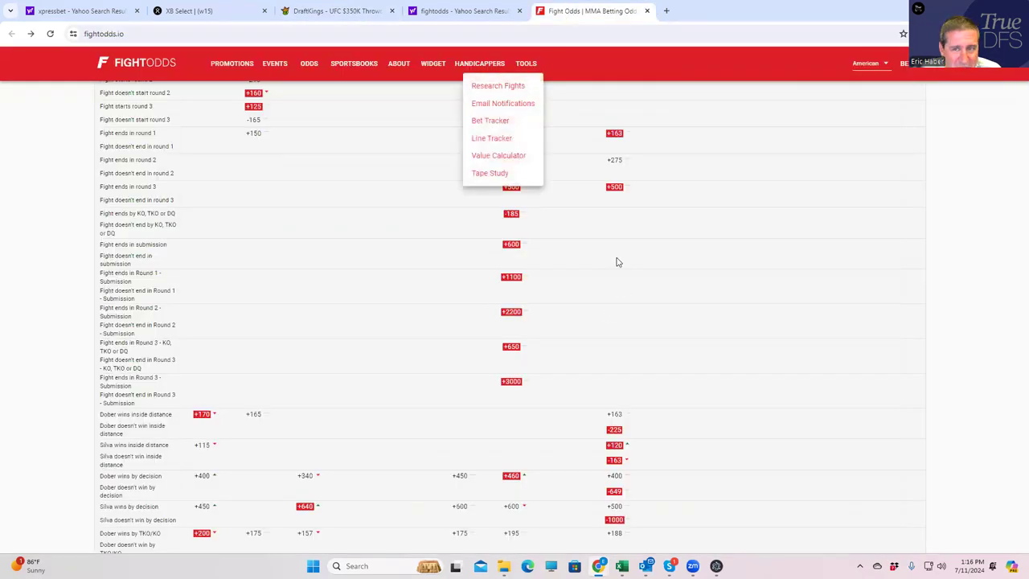
pyautogui.scroll(5, 232, 233)
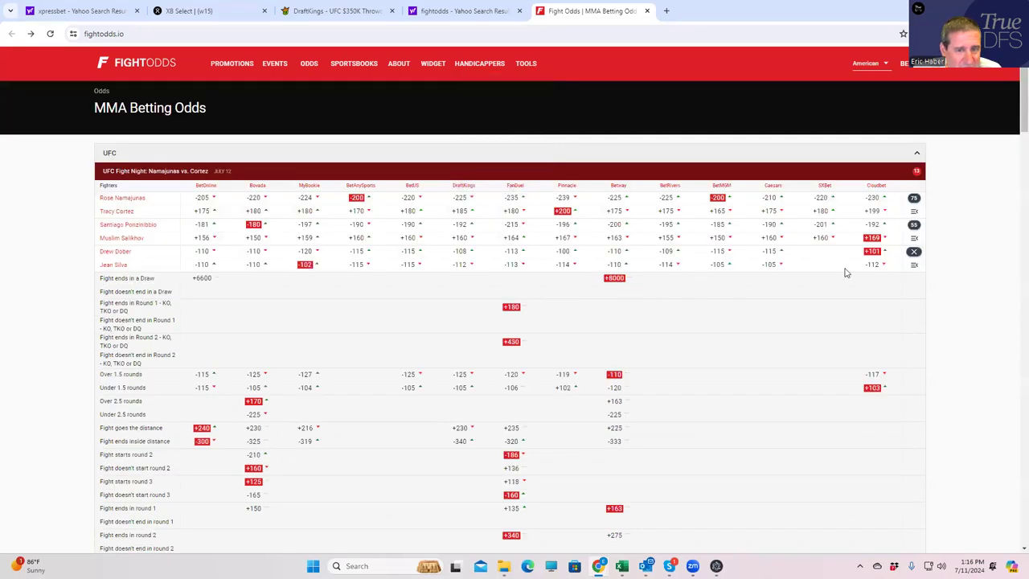
pyautogui.click(915, 255)
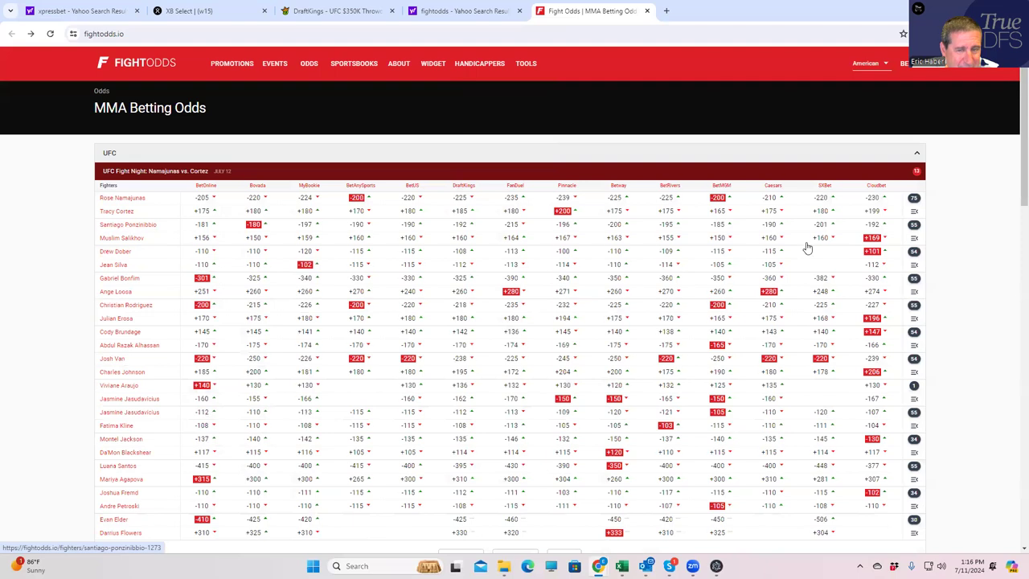
# - Expand the Santiago Ponzinibbio vs. Muslim Salikhov prop odds, review the finish and decision lines, and collapse them
pyautogui.click(914, 224)
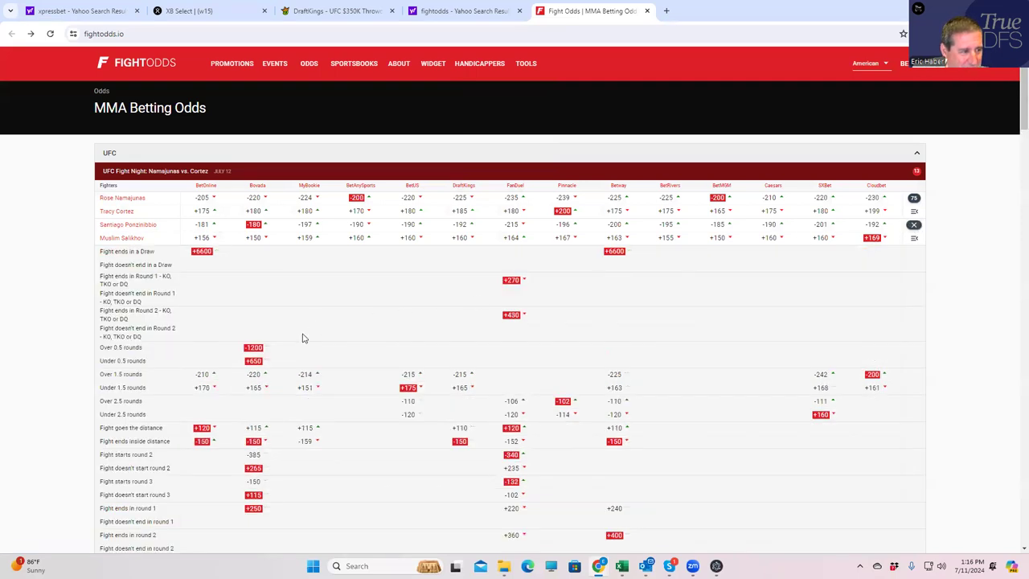
pyautogui.scroll(-3, 257, 402)
pyautogui.scroll(-2, 257, 410)
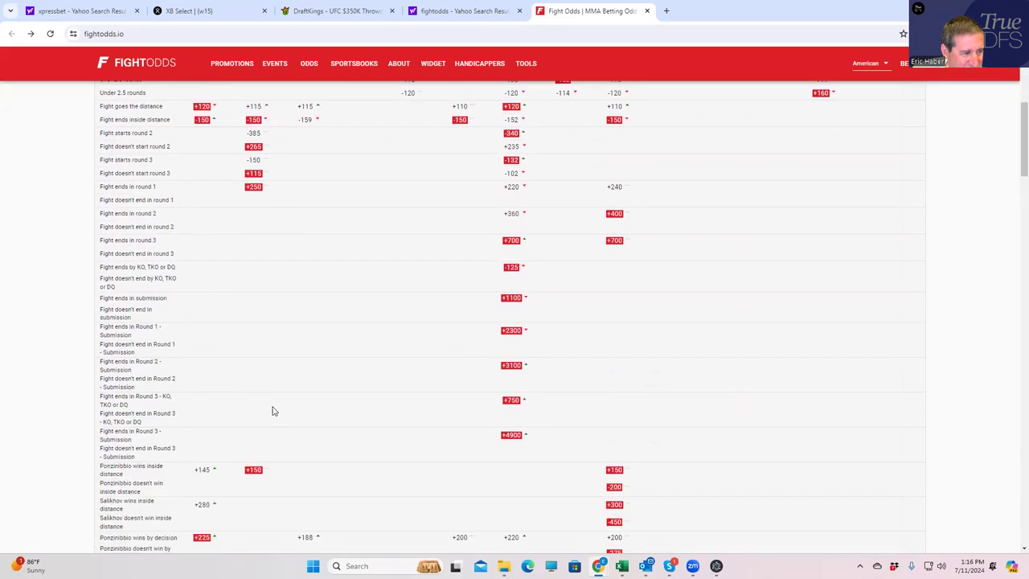
pyautogui.scroll(-1, 281, 415)
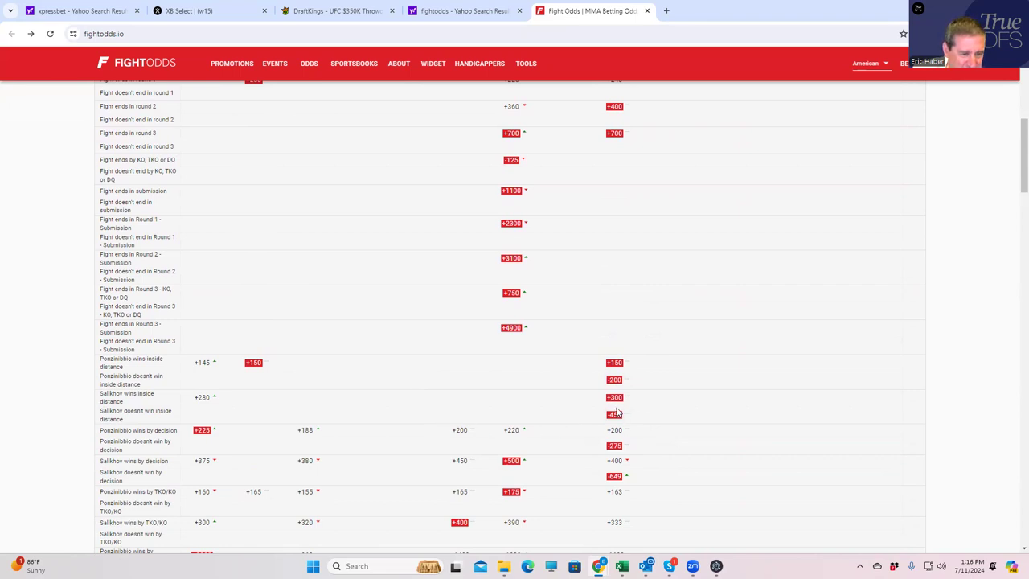
pyautogui.scroll(1, 700, 338)
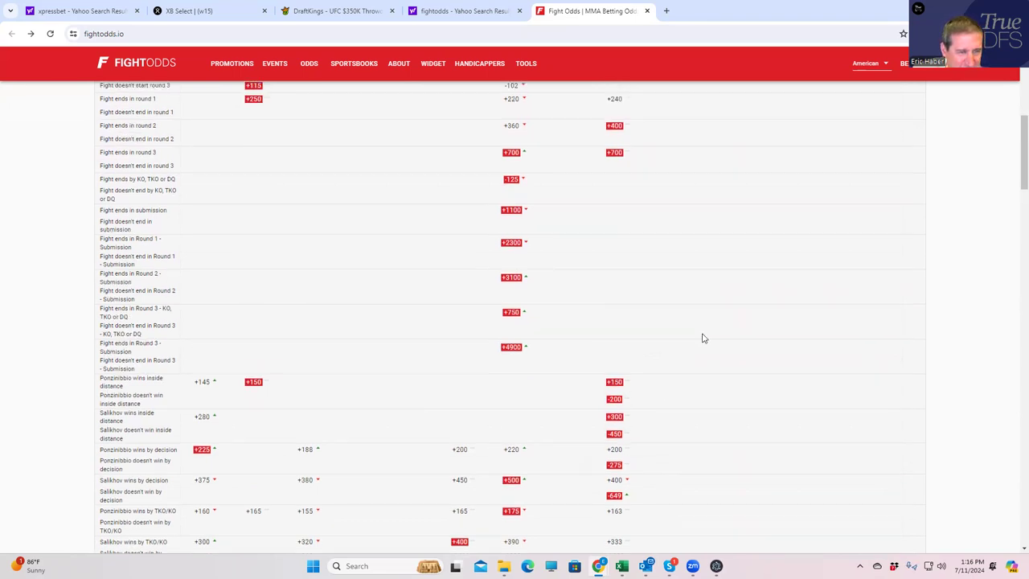
pyautogui.scroll(10, 812, 180)
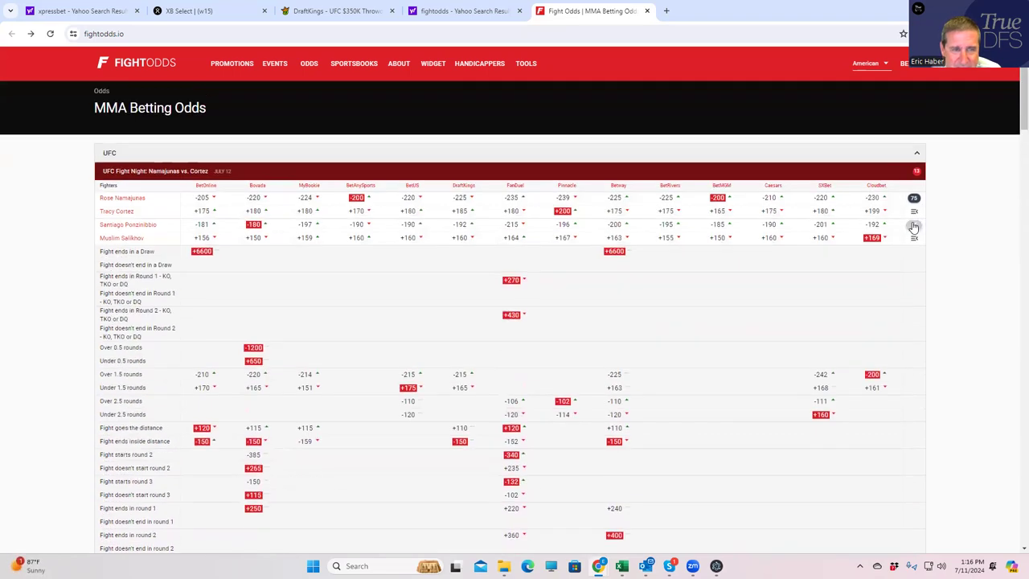
pyautogui.click(914, 224)
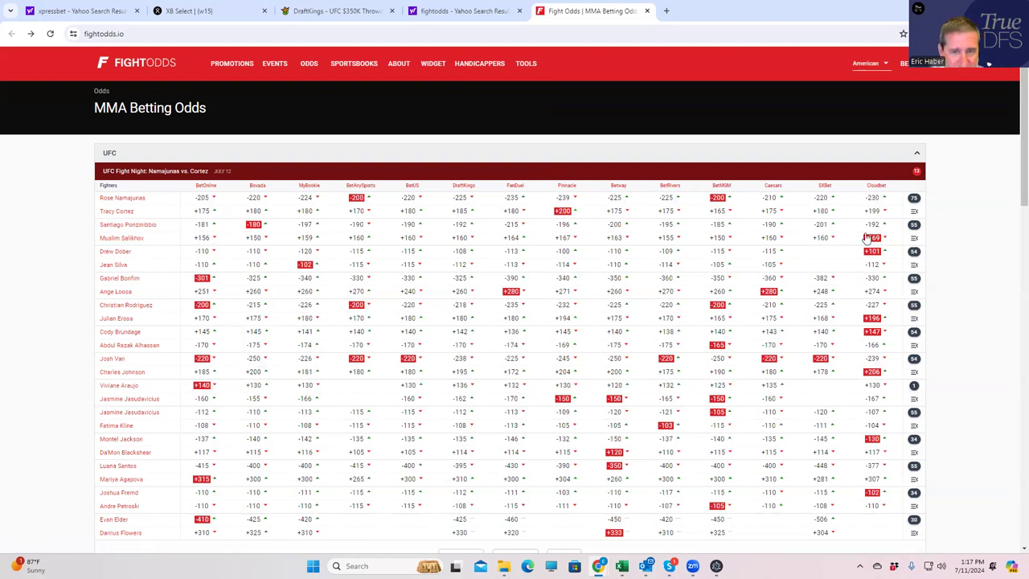
# - Check the fighter list on DraftKings, then return to FightOdds and review the Rose Namajunas vs. Tracy Cortez prop odds, collapsing them when done
pyautogui.click(330, 11)
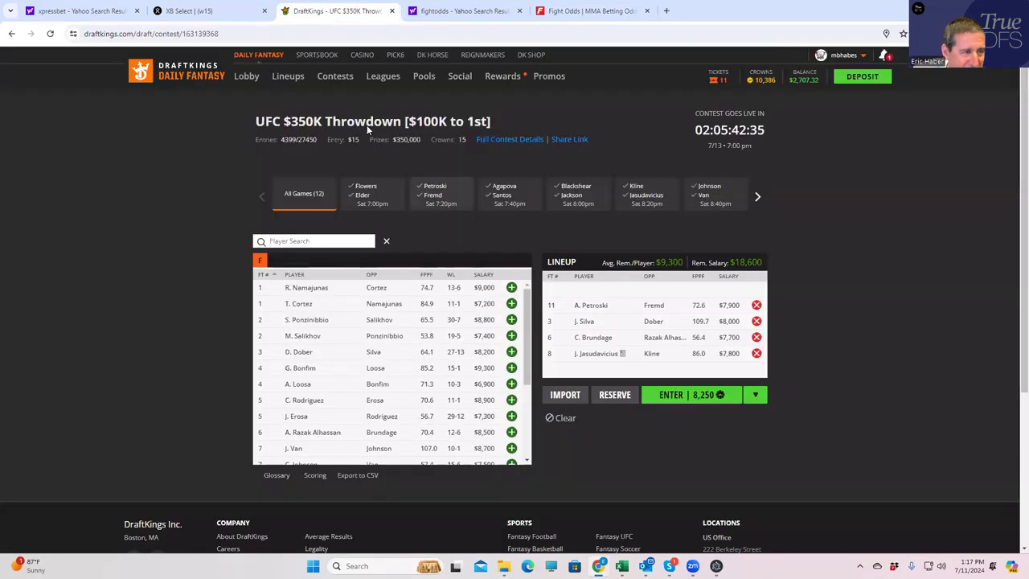
pyautogui.click(592, 14)
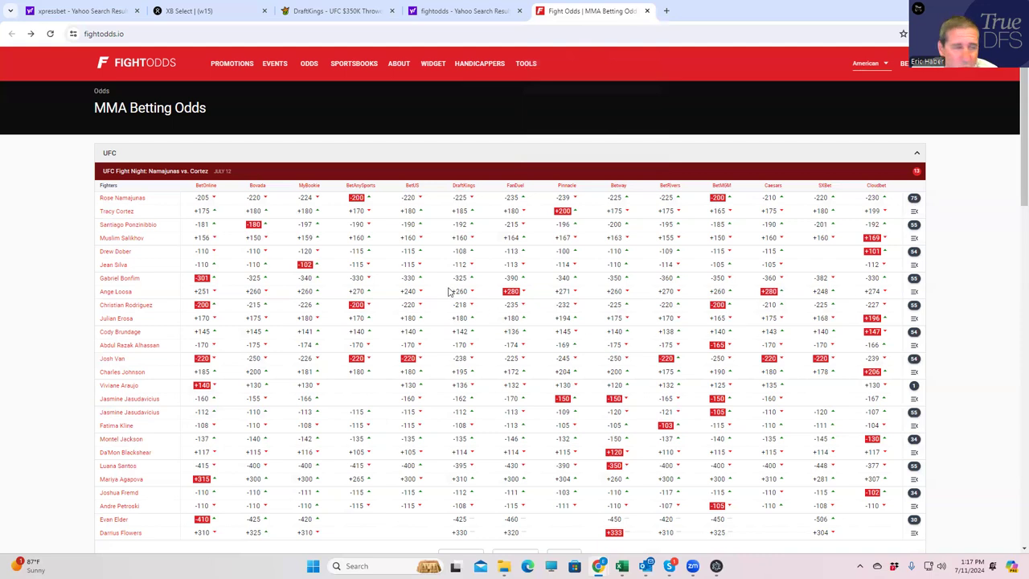
pyautogui.click(912, 204)
pyautogui.scroll(-4, 539, 378)
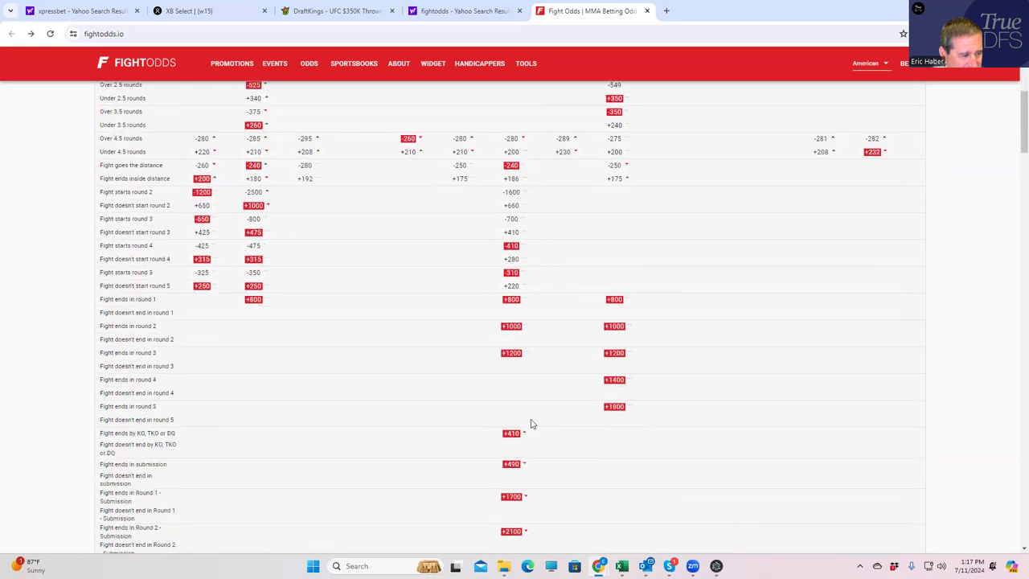
pyautogui.scroll(-6, 530, 424)
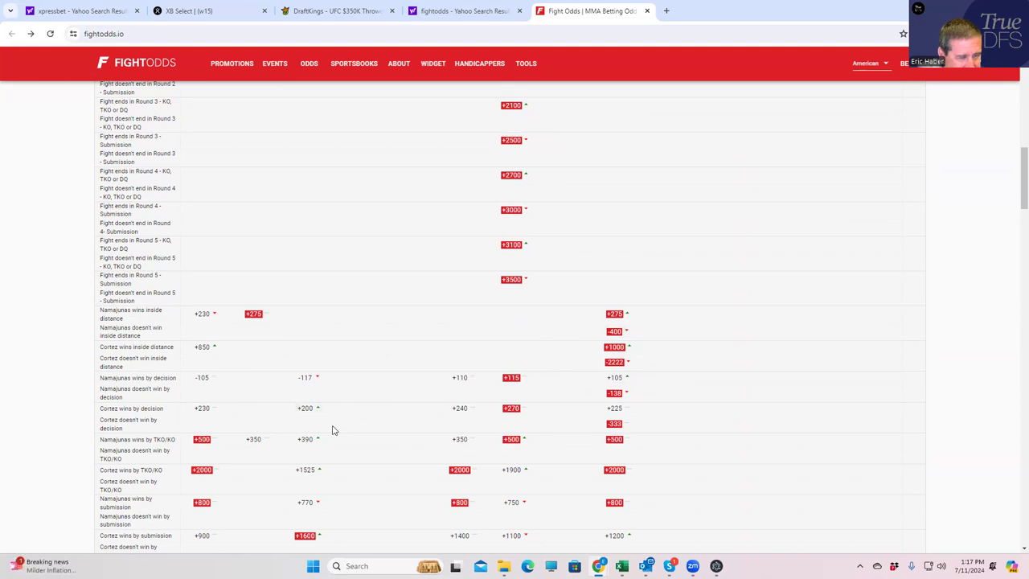
pyautogui.scroll(2, 778, 170)
pyautogui.scroll(12, 778, 169)
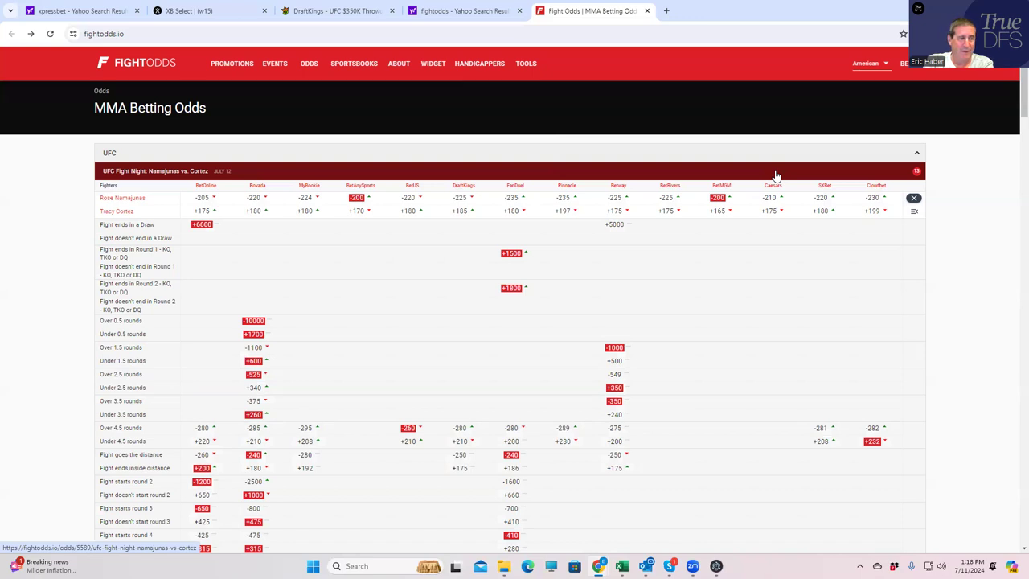
pyautogui.click(914, 197)
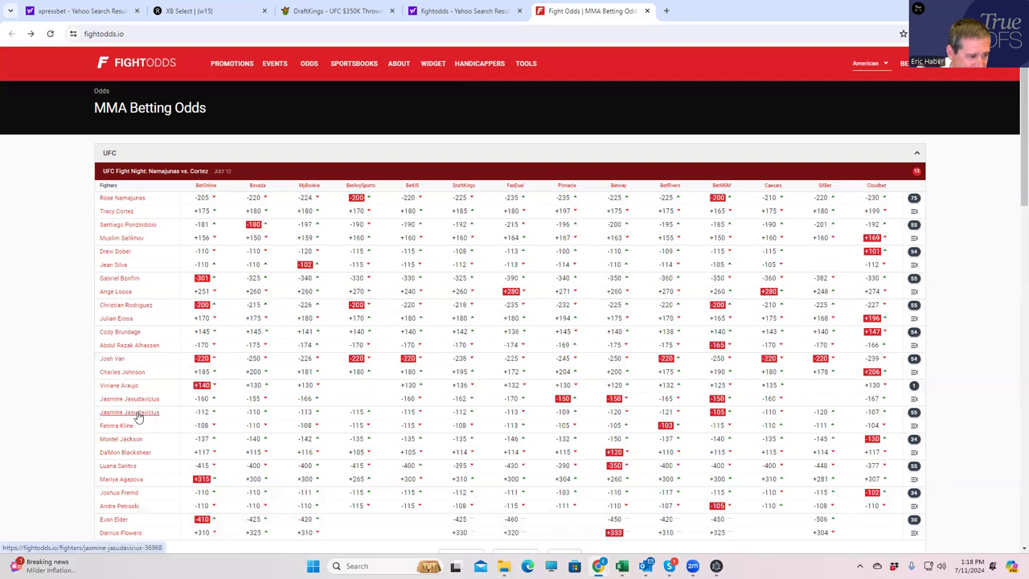
pyautogui.scroll(-1, 167, 458)
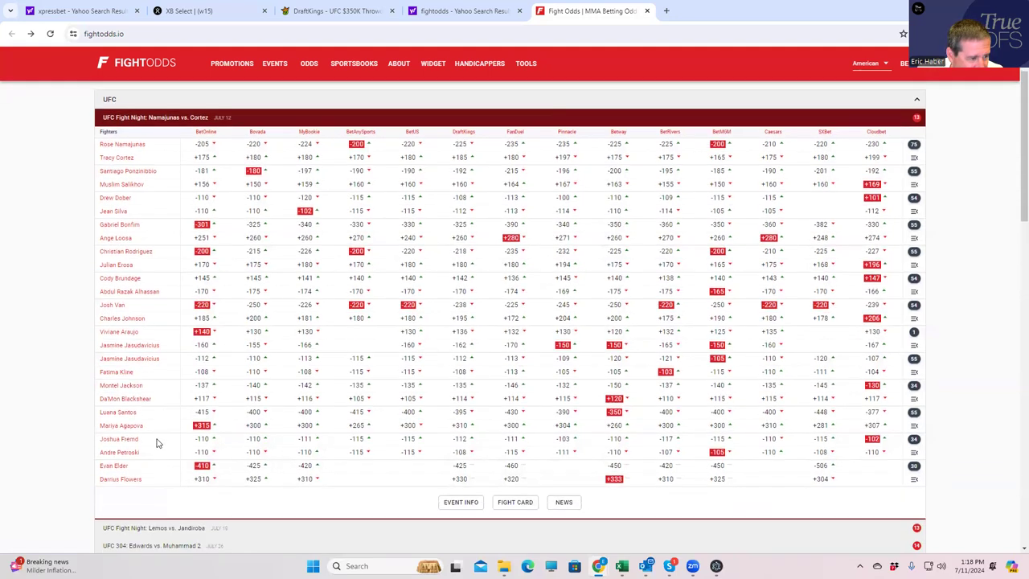